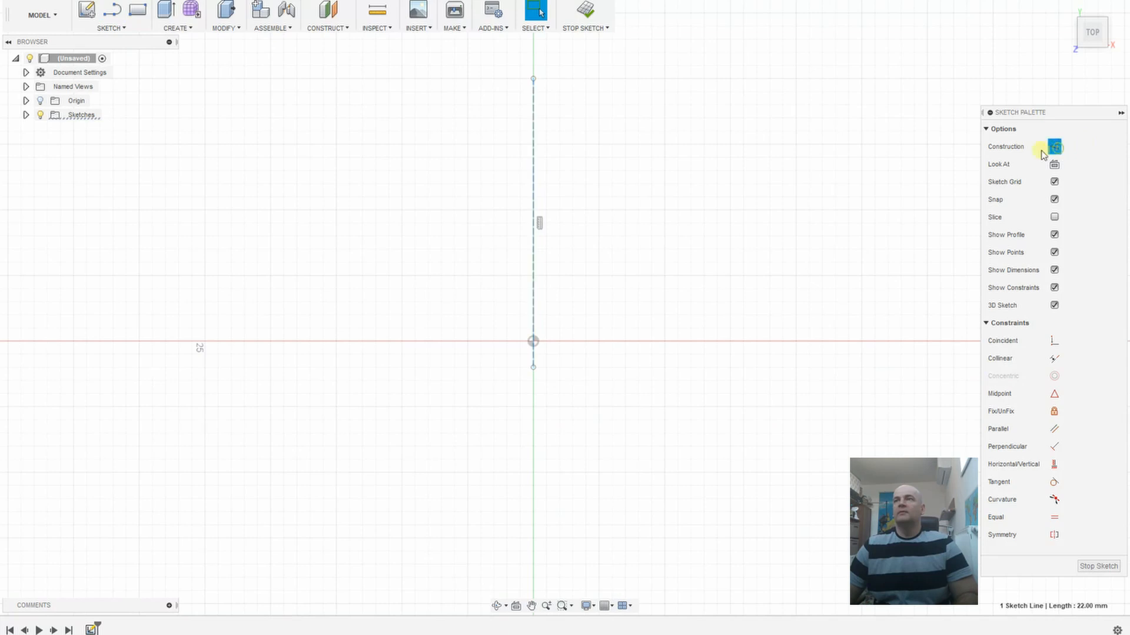
- Fix the vertical construction line in place with the Fix/UnFix constraint
right_click(536, 175)
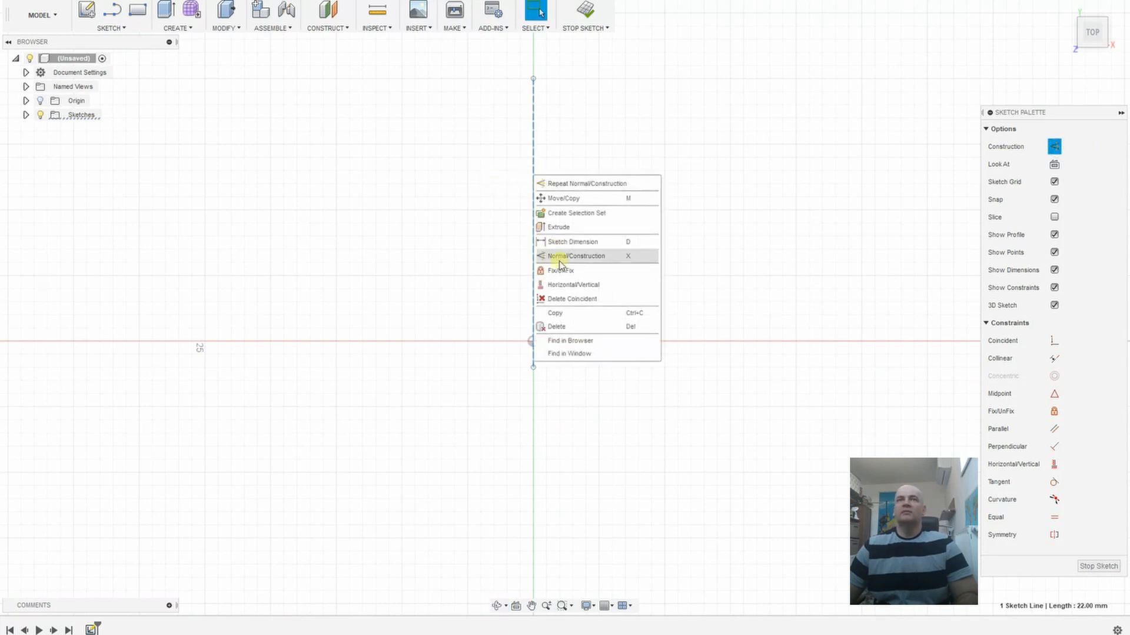
click(564, 272)
click(564, 276)
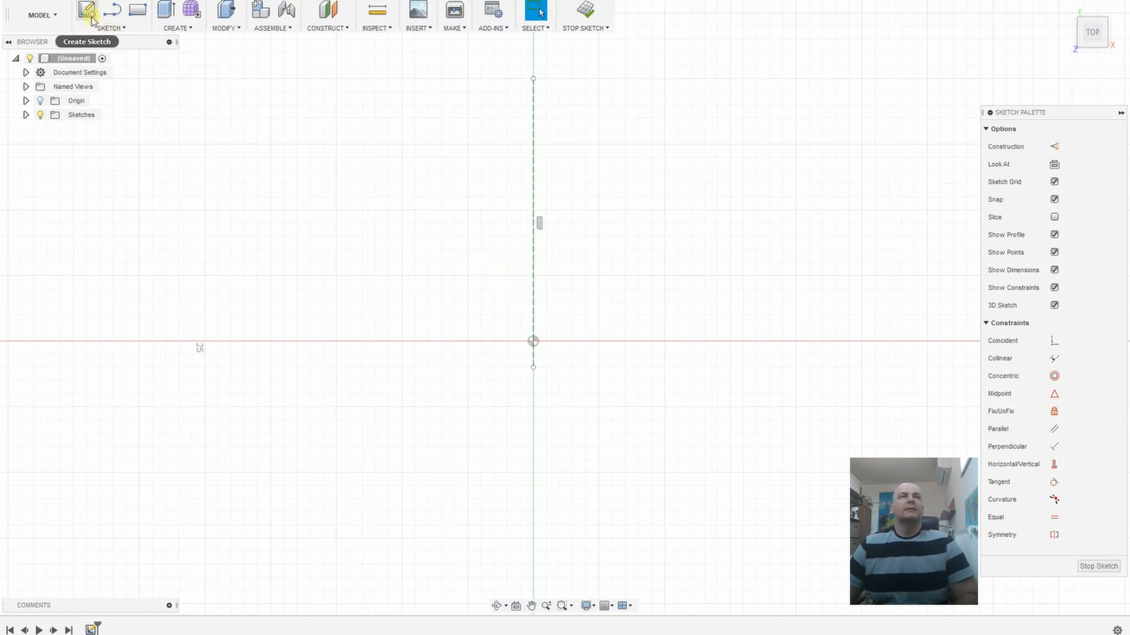
click(139, 13)
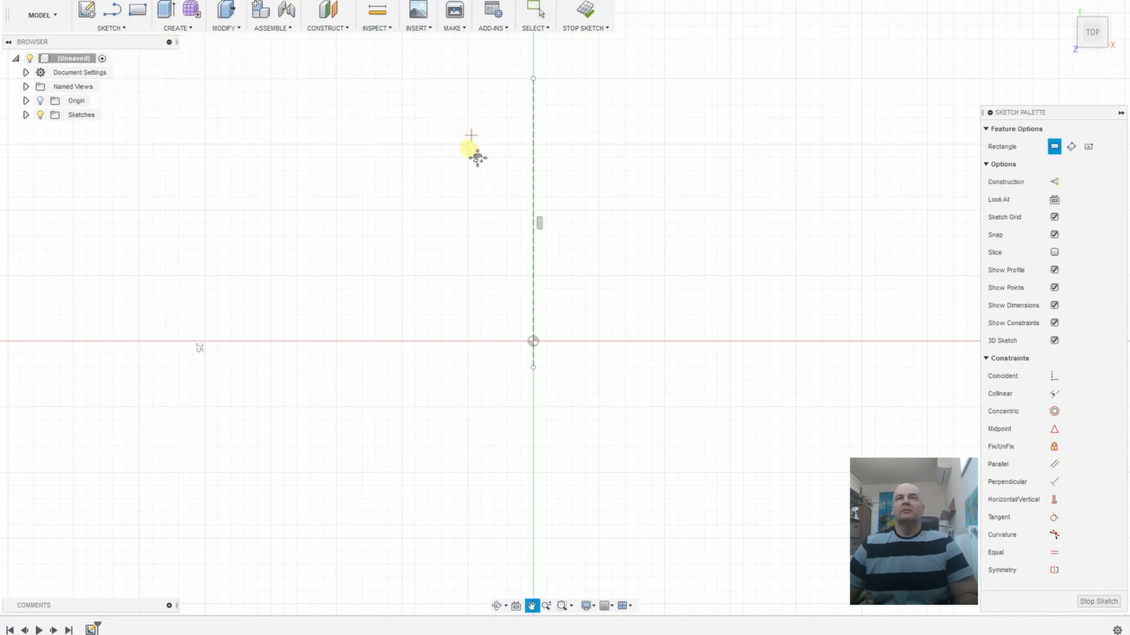
middle_drag(477, 157, 471, 288)
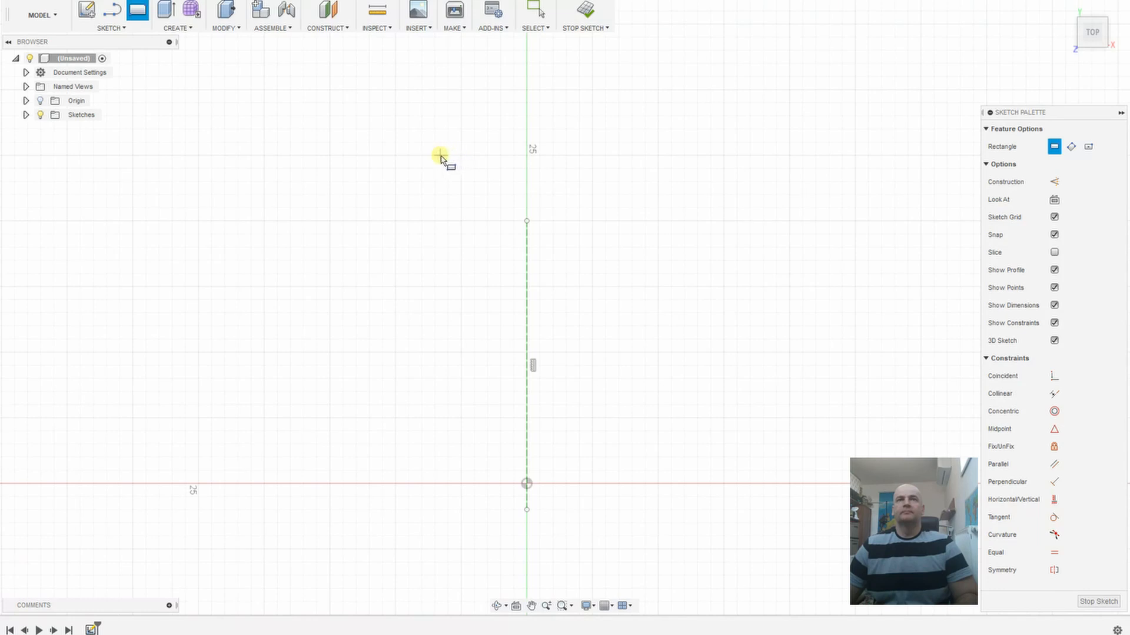
click(434, 156)
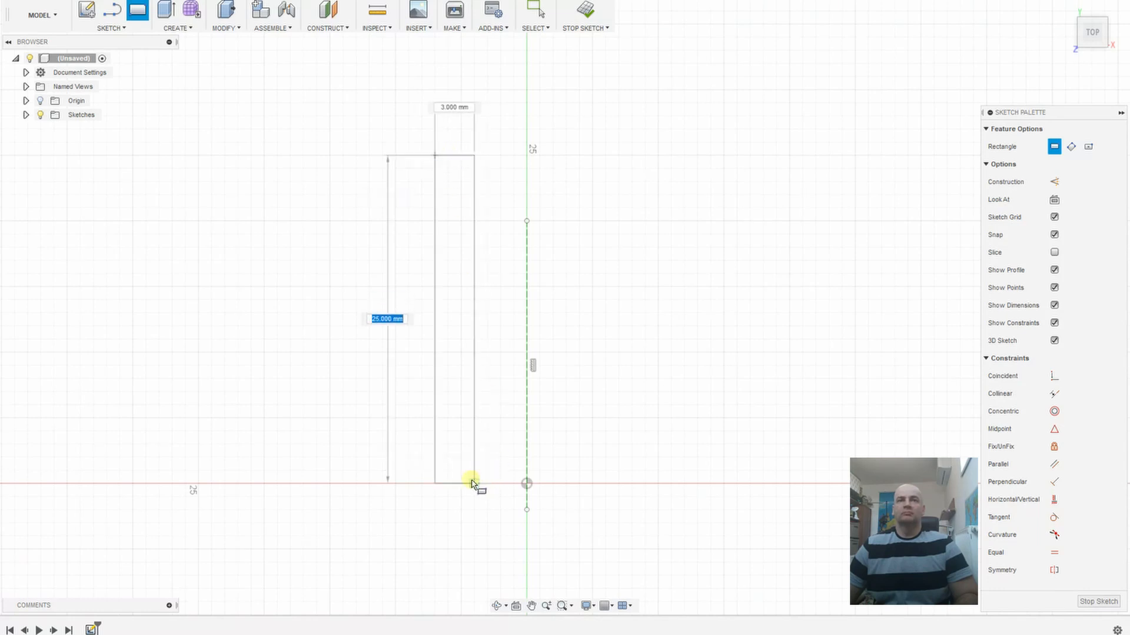
key(Escape)
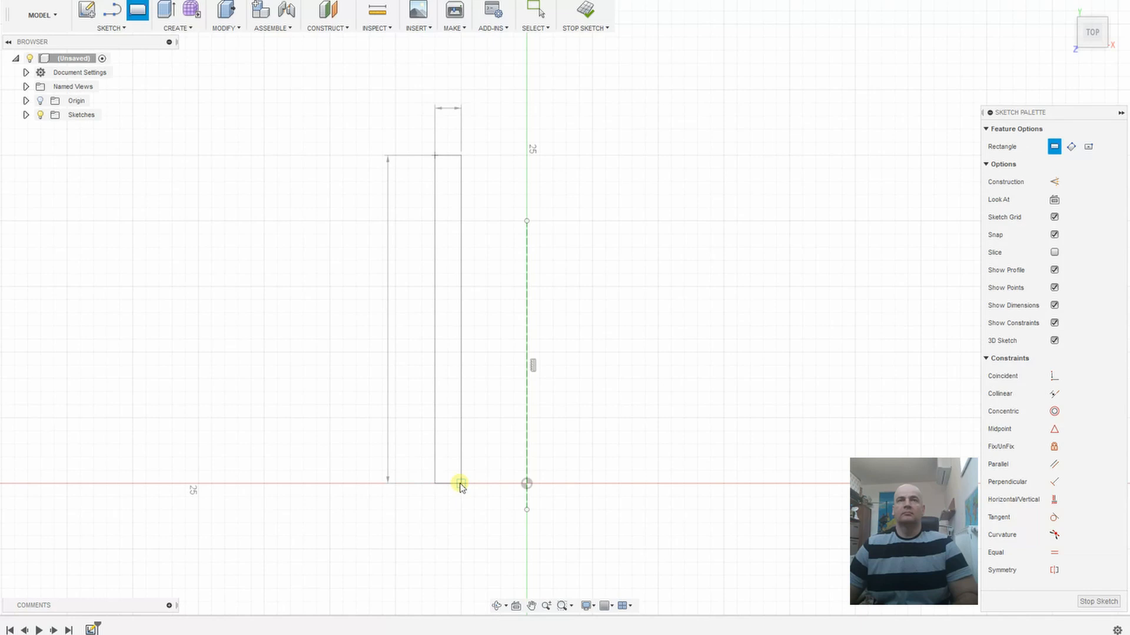
- Draw two upright rectangles about 2 mm wide and 27 mm tall, standing on the horizontal axis on either side of the construction line
click(137, 9)
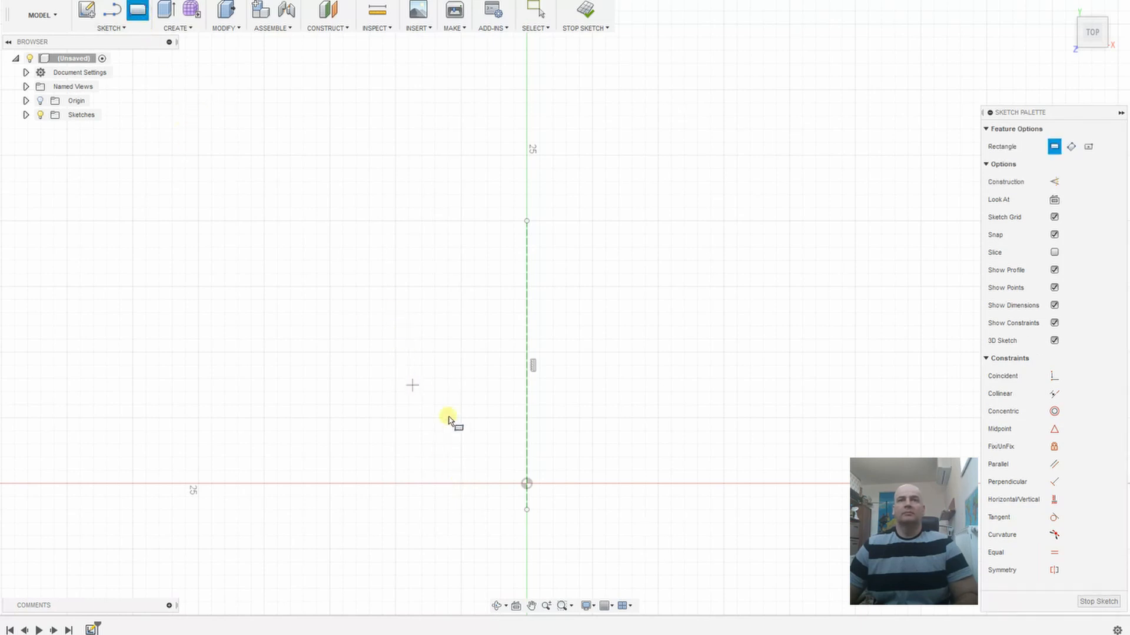
click(460, 484)
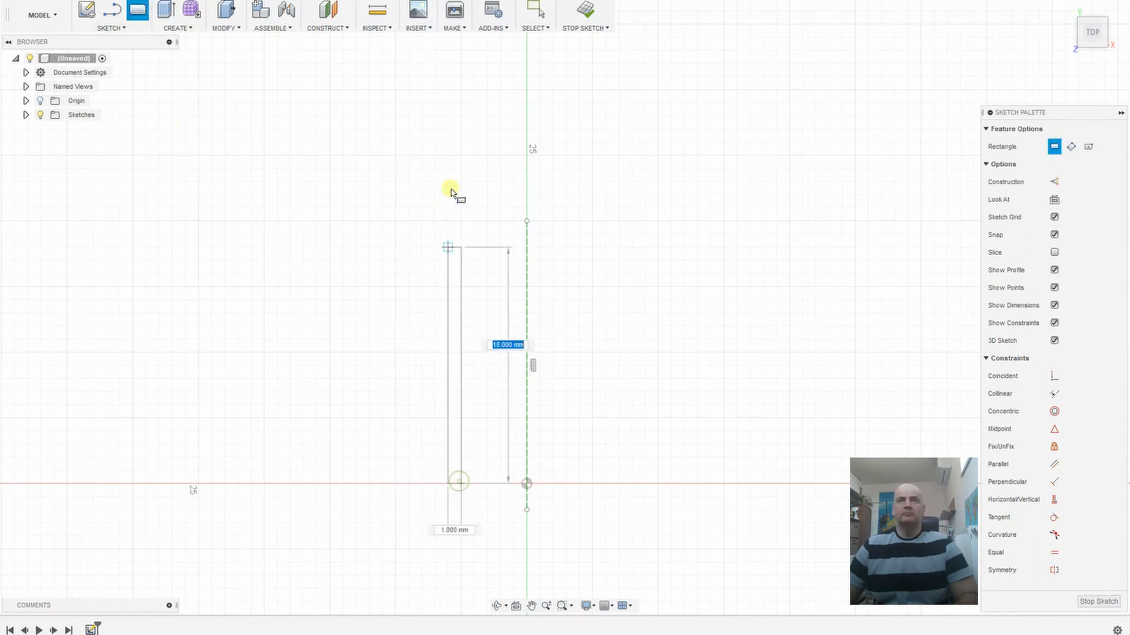
click(436, 132)
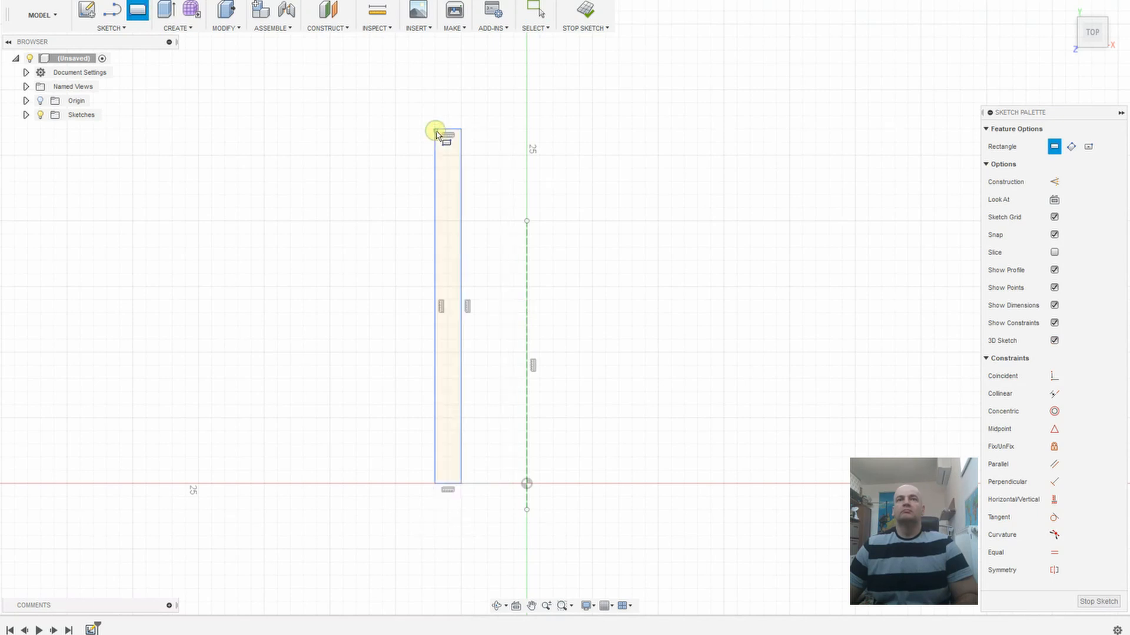
click(592, 483)
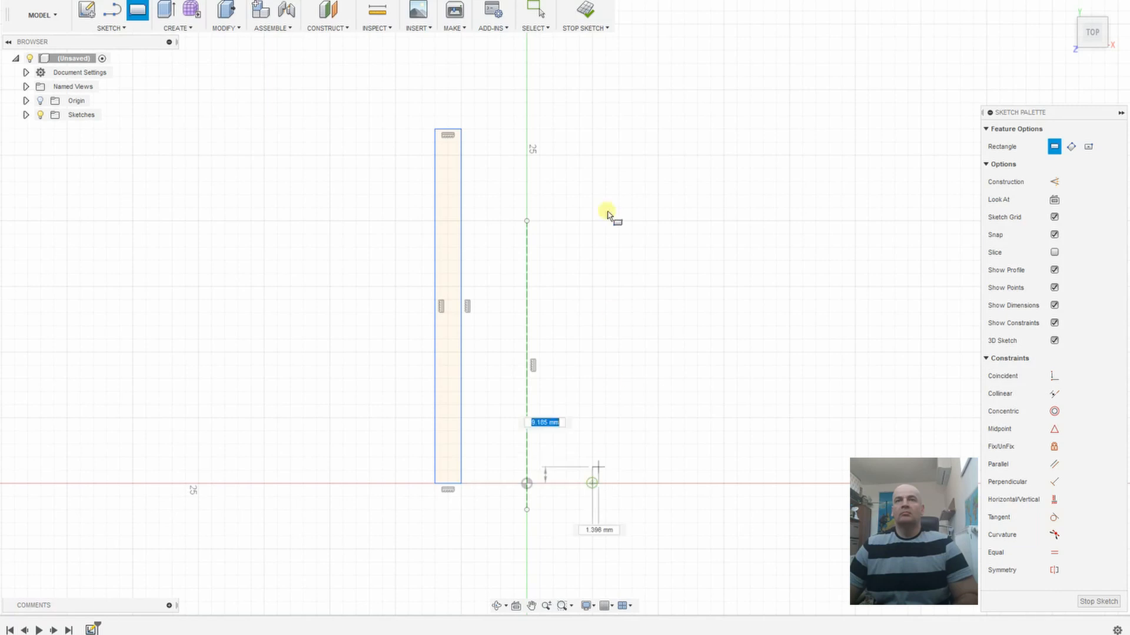
click(618, 130)
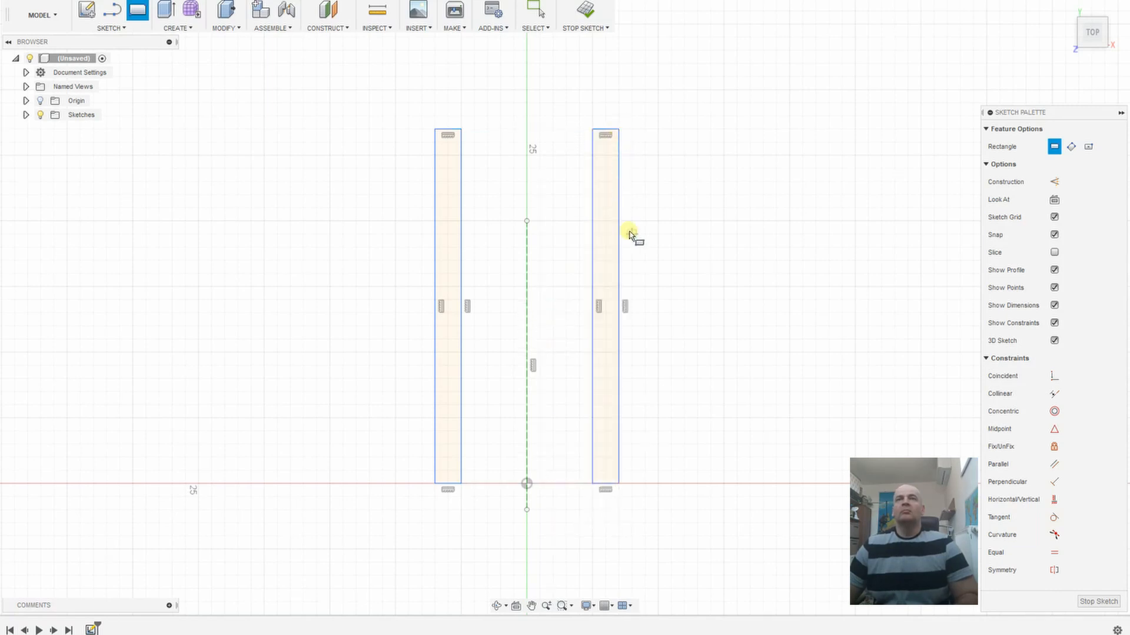
key(Escape)
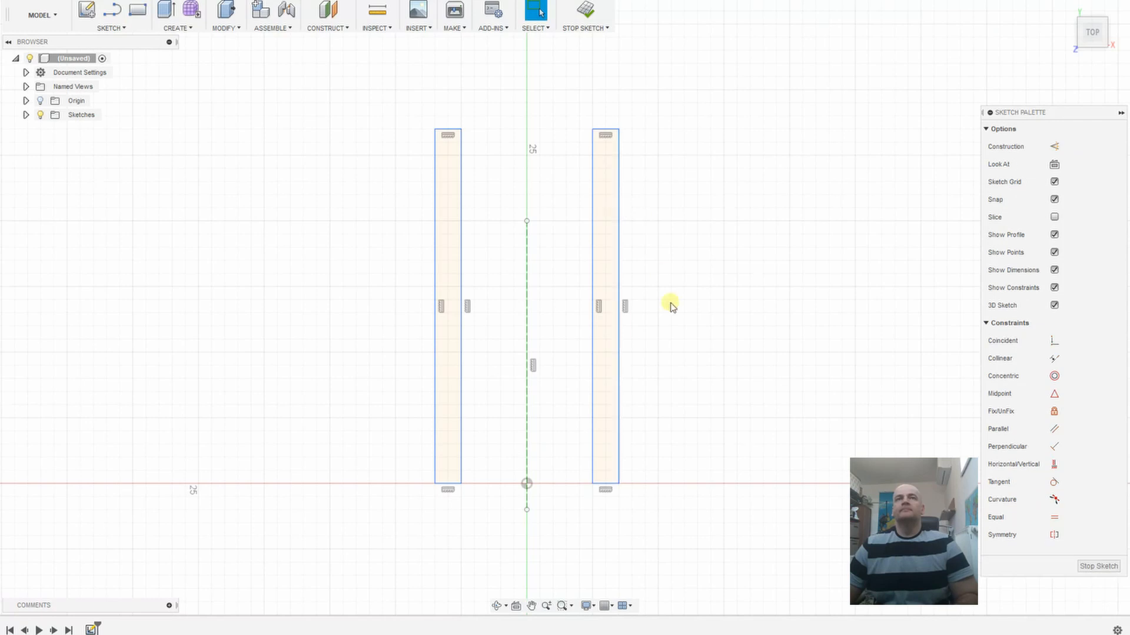
- Make the inner edges of the two upright rectangles symmetric about the vertical construction line
click(1053, 537)
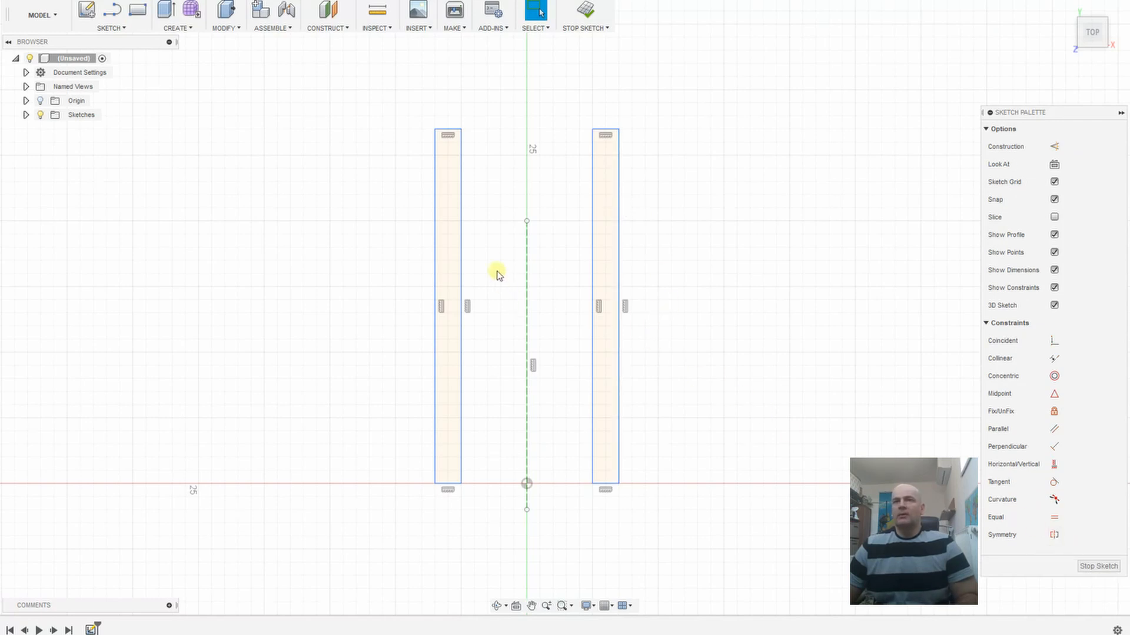
click(462, 232)
click(592, 240)
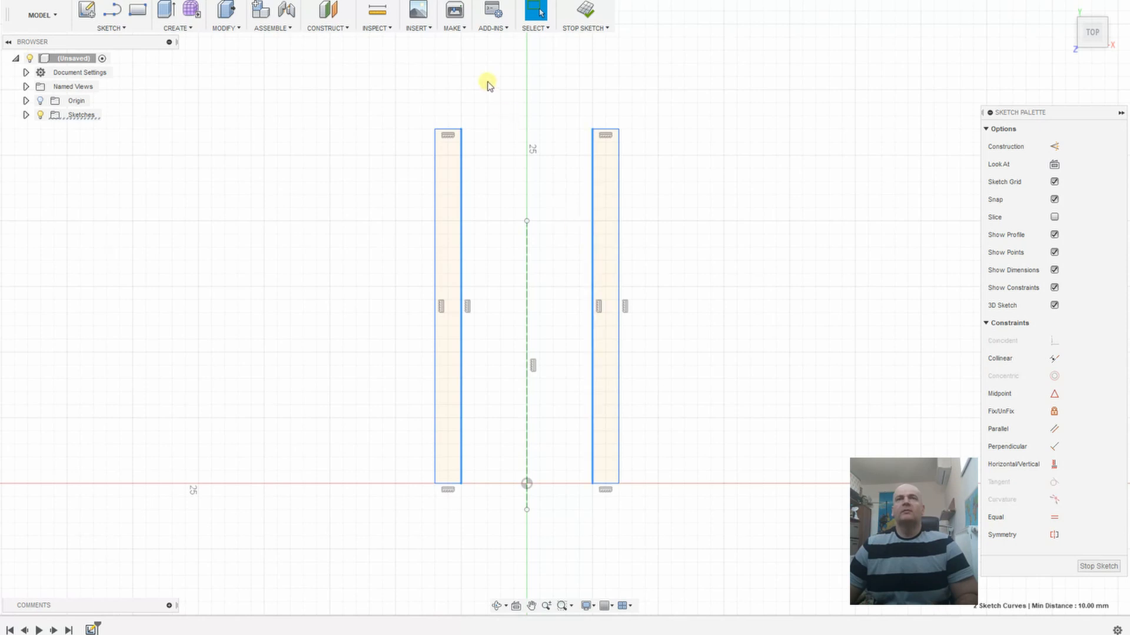
click(1053, 535)
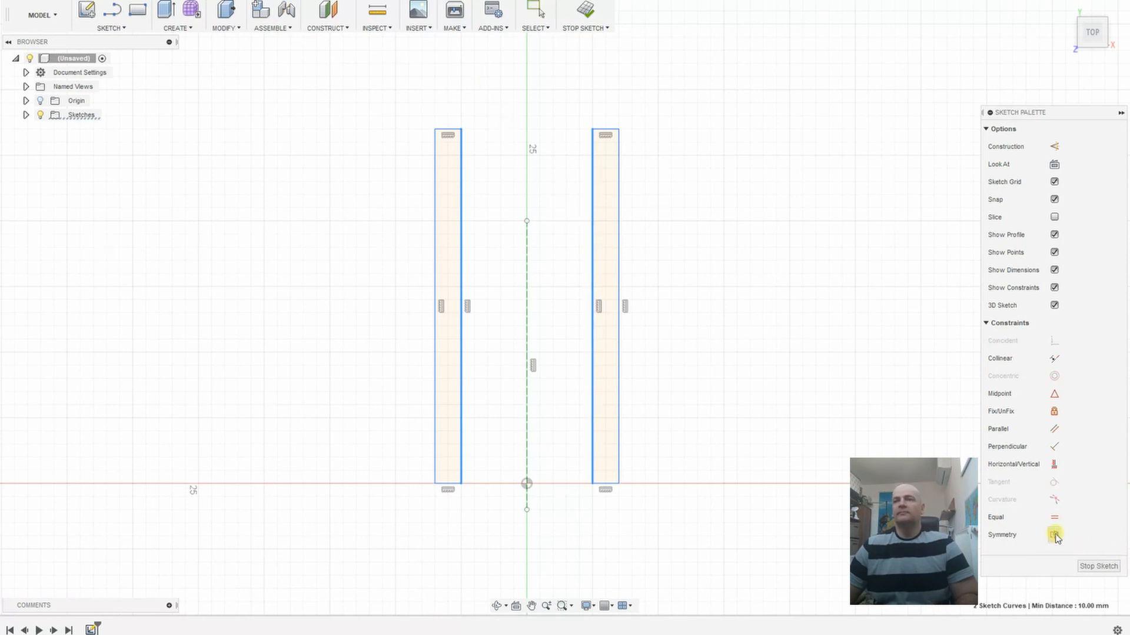
click(527, 273)
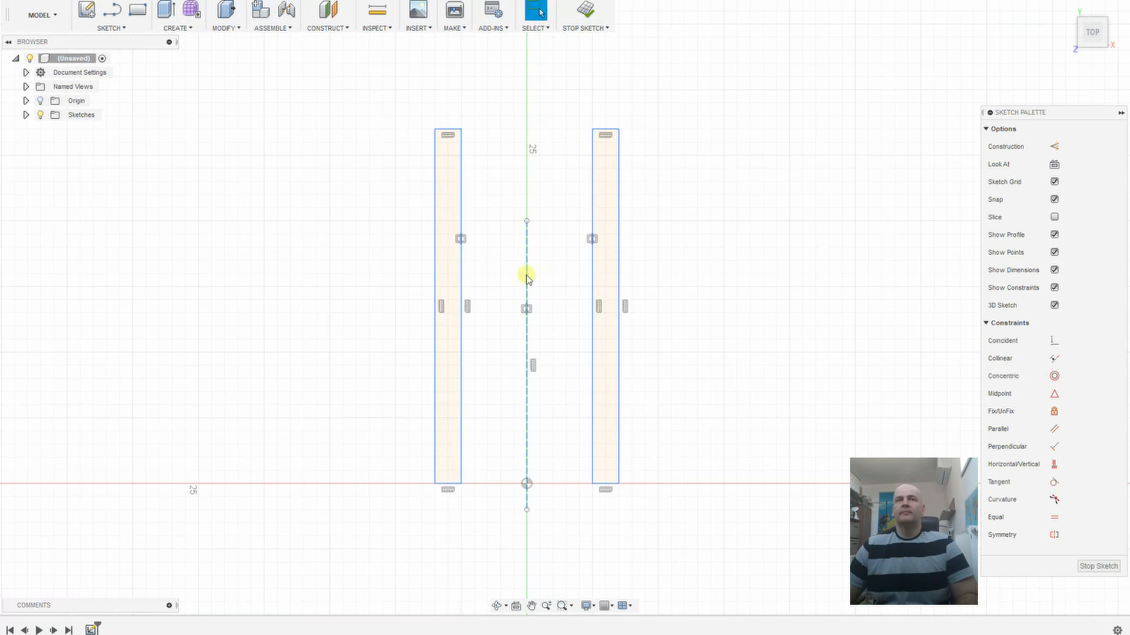
- Dimension the gap between the inner edges of the two uprights to 11.4 mm
key(d)
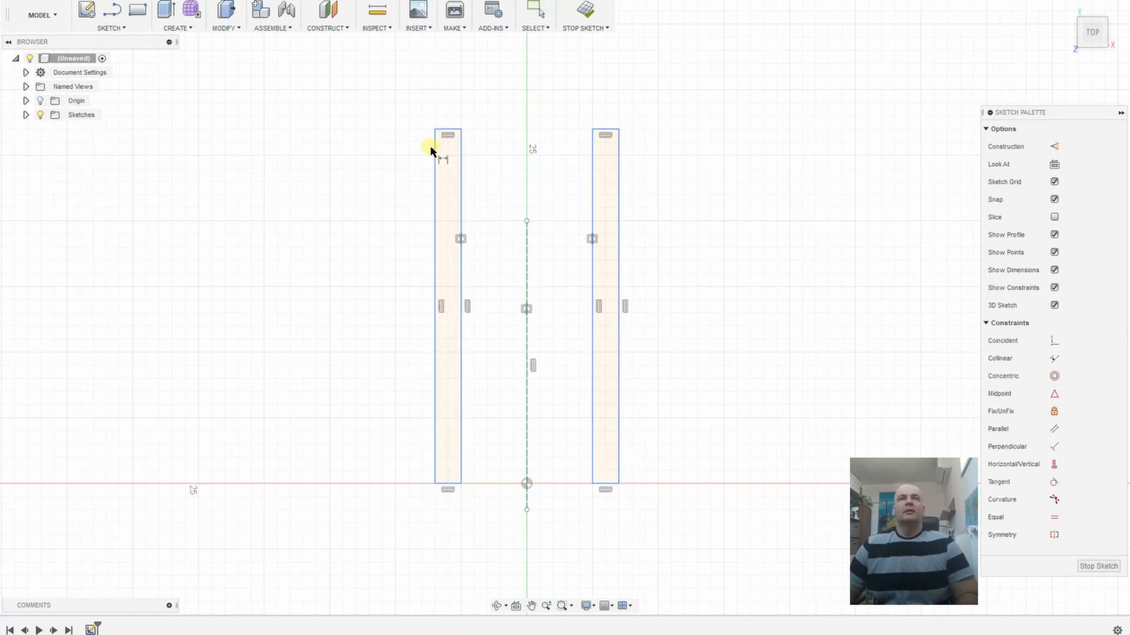
click(460, 171)
click(591, 171)
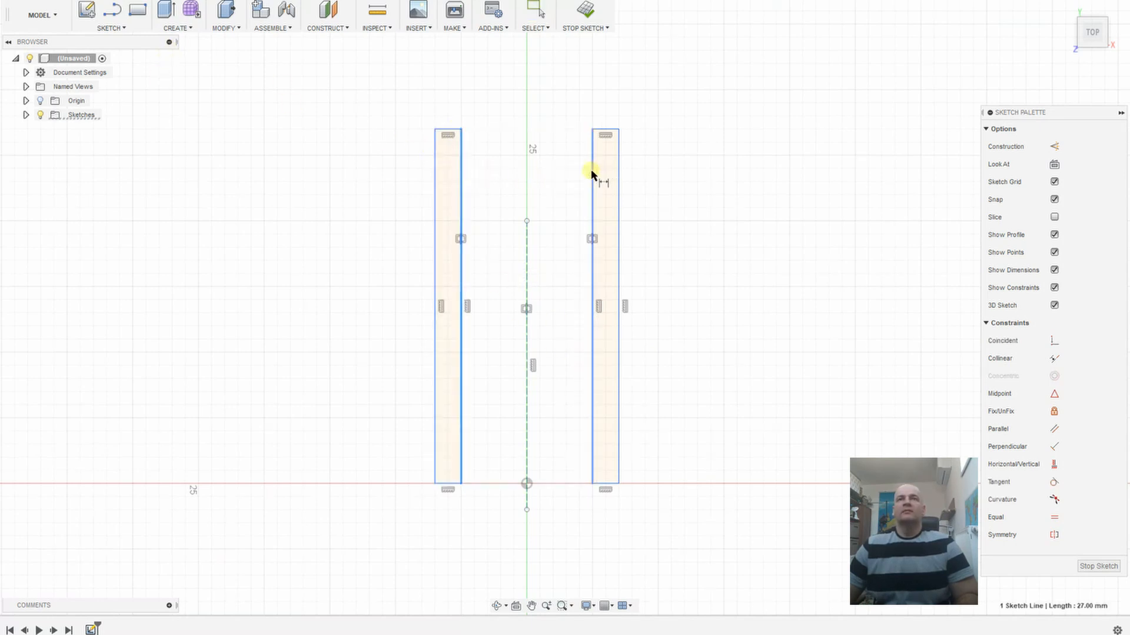
click(522, 69)
text(11.4)
key(Return)
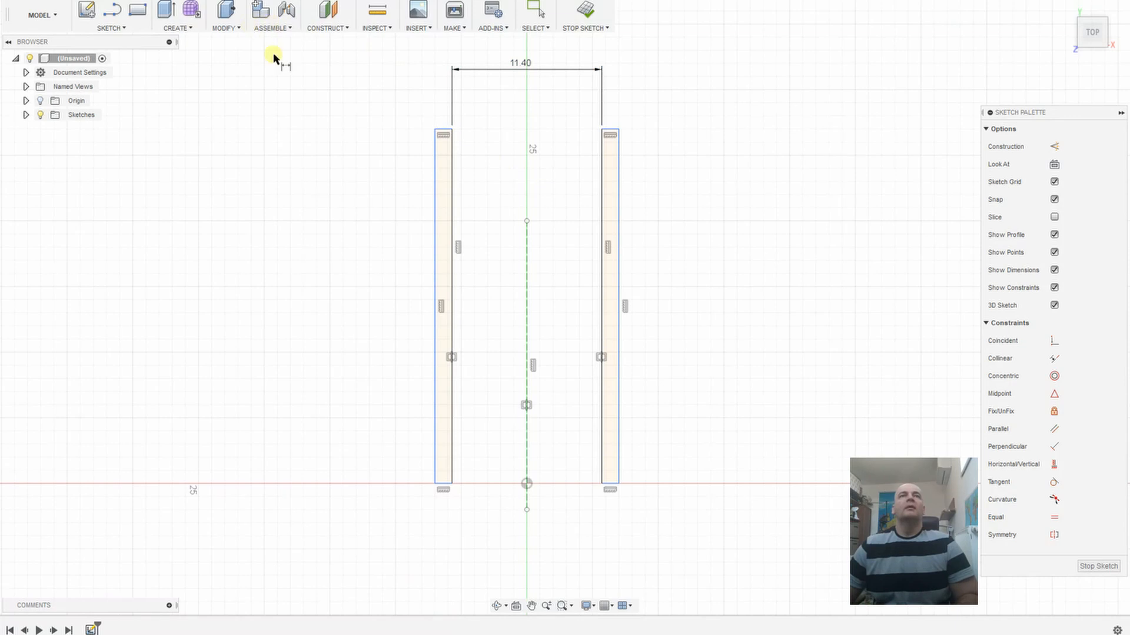
- Dimension the width of each upright rectangle to 2 mm
click(435, 129)
click(451, 128)
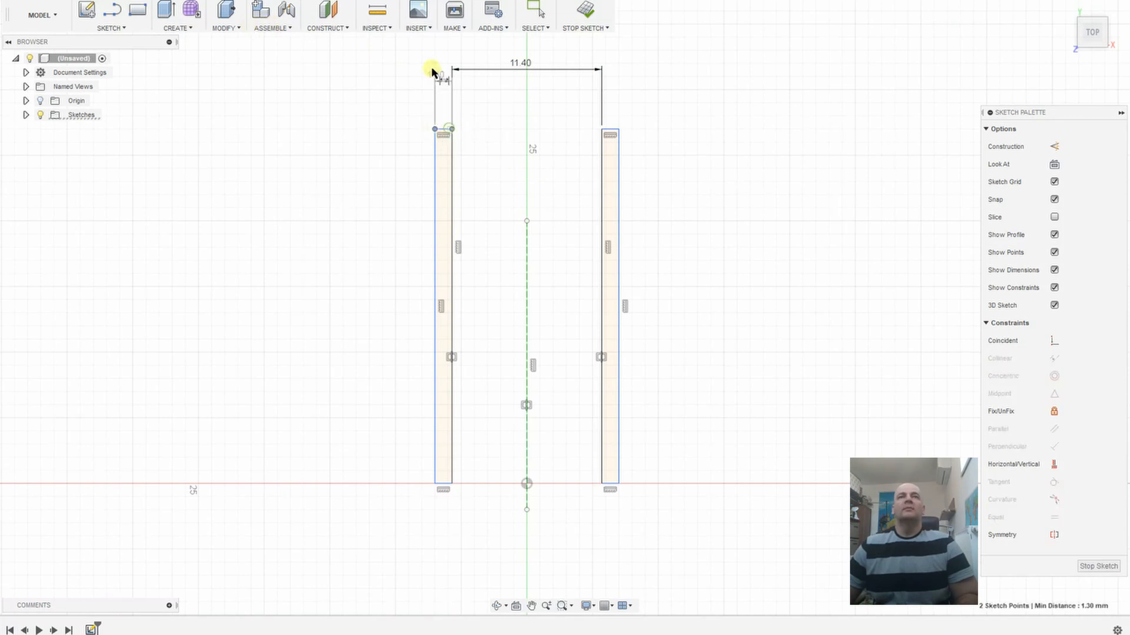
click(432, 70)
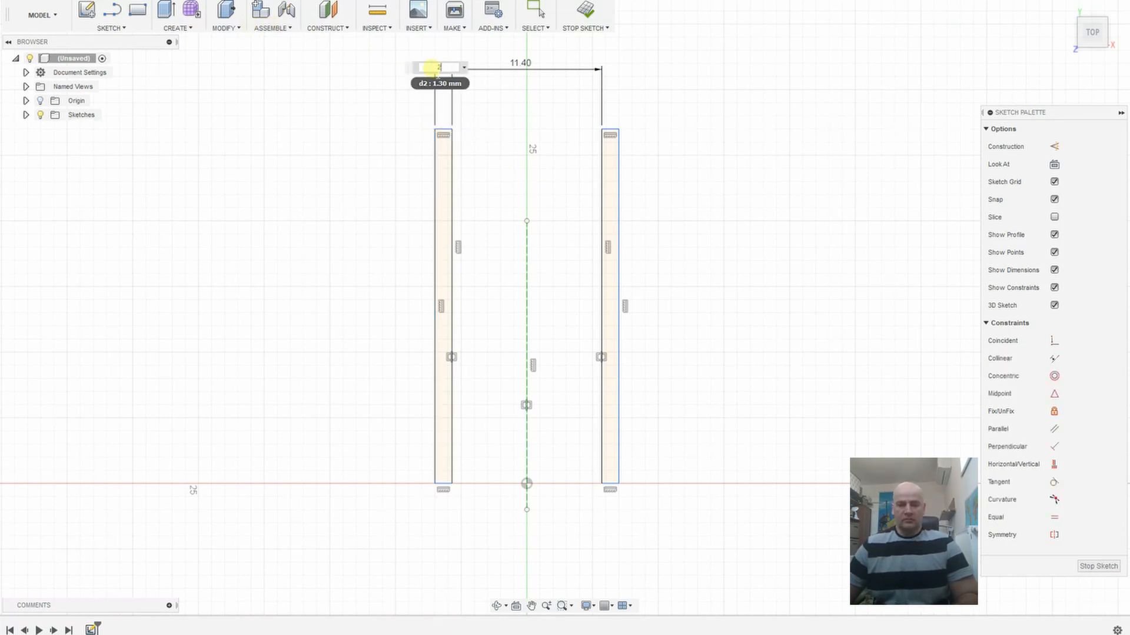
key(Return)
click(600, 129)
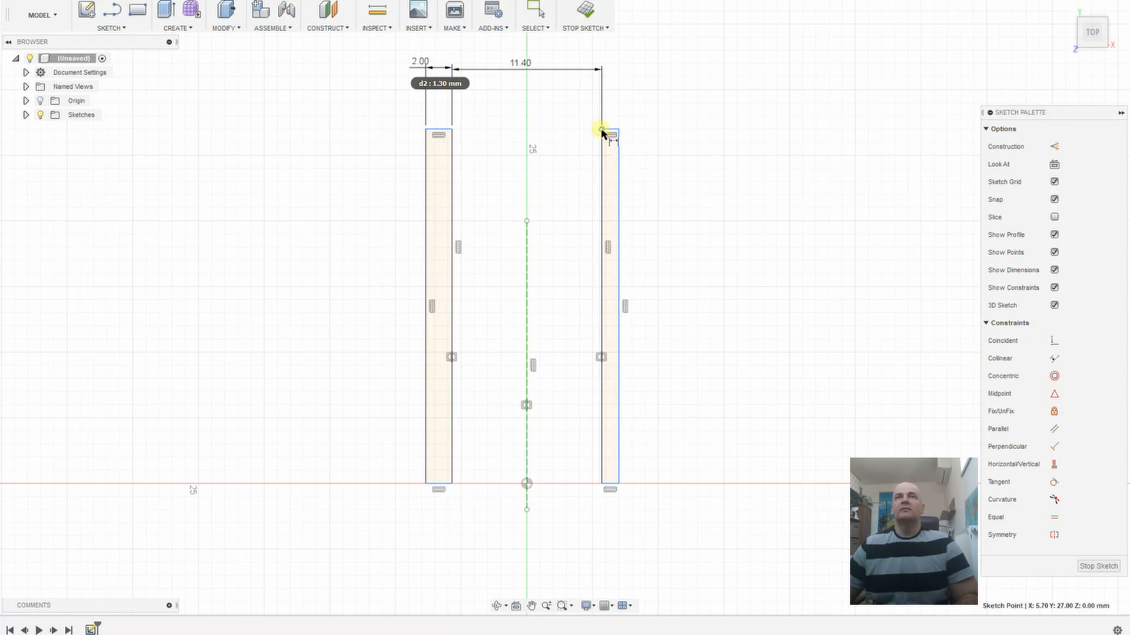
click(619, 129)
click(615, 89)
text(2)
key(Return)
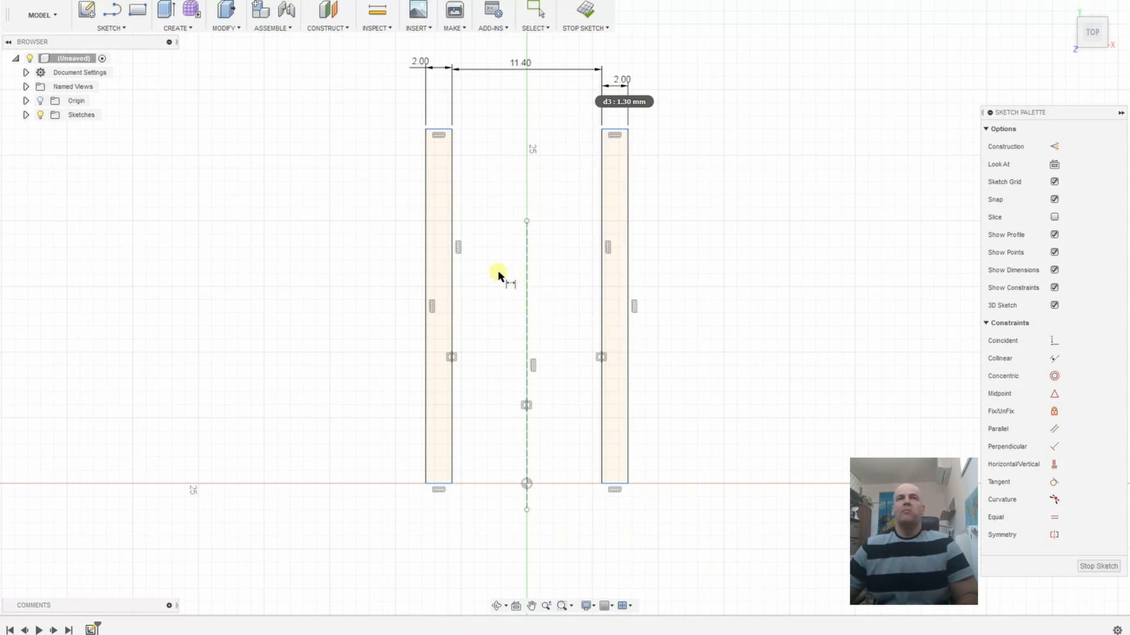
- Draw a long base rectangle about 2 mm high on the horizontal axis, crossing the lower ends of both uprights and extending well past them
click(137, 9)
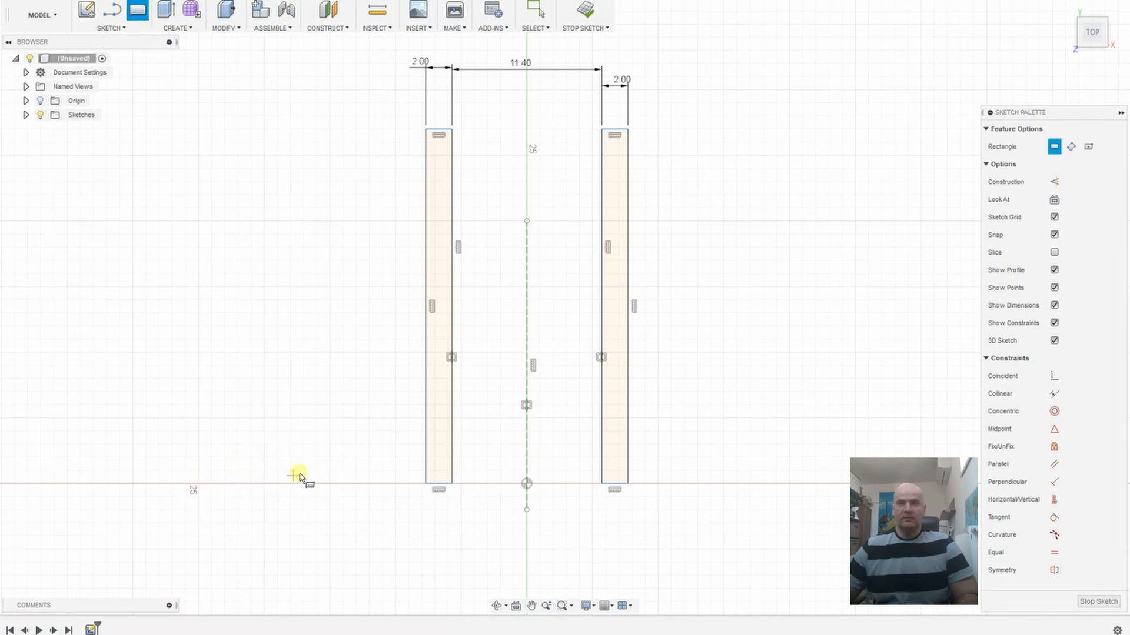
scroll(303, 469, up, 1)
scroll(303, 470, down, 3)
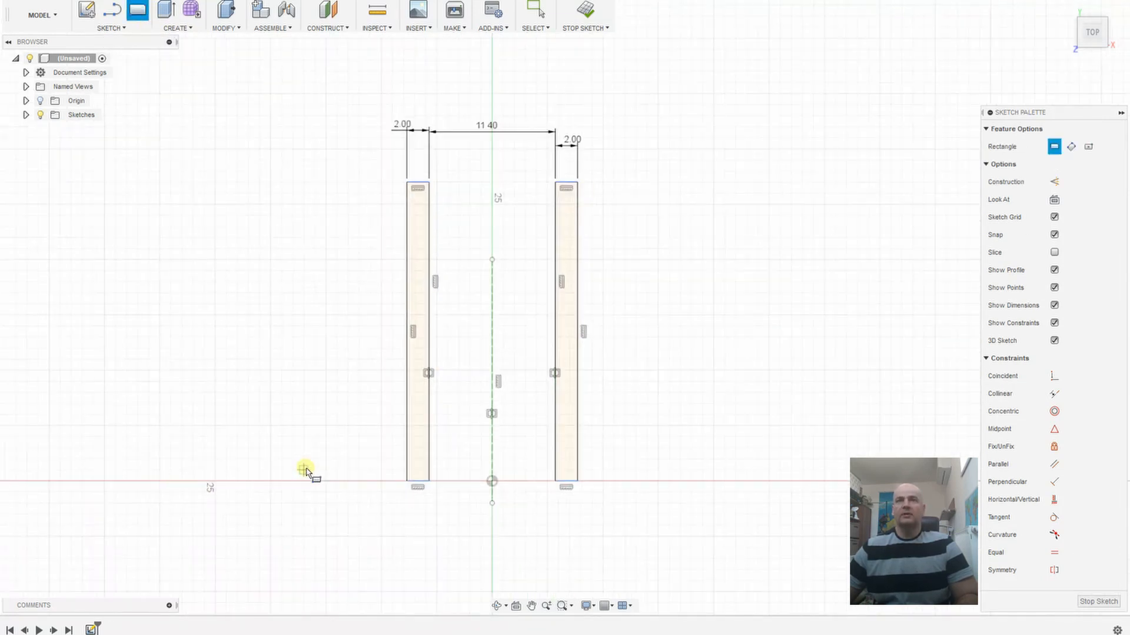
click(172, 480)
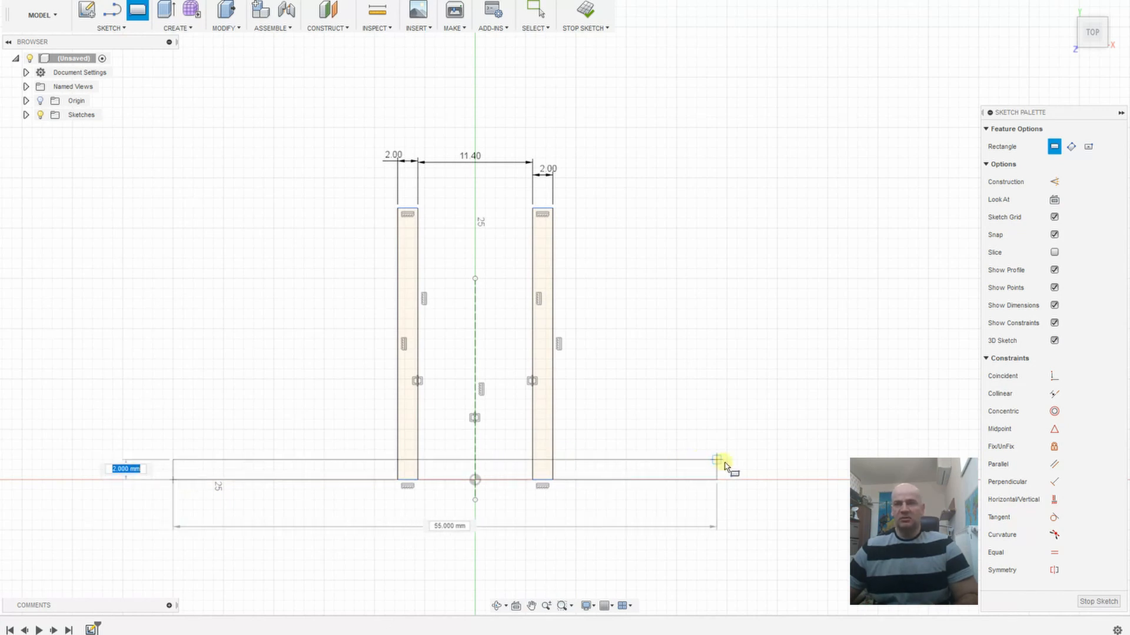
click(778, 460)
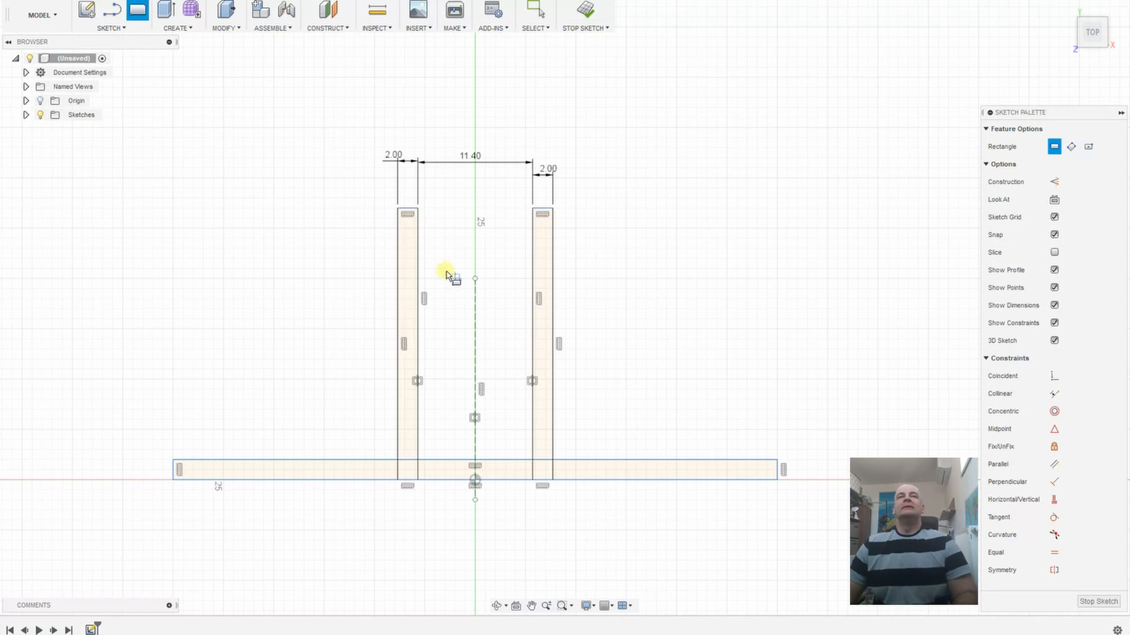
- Trim the overlapping line segments where the two uprights cross the base so the profiles merge into one
click(111, 28)
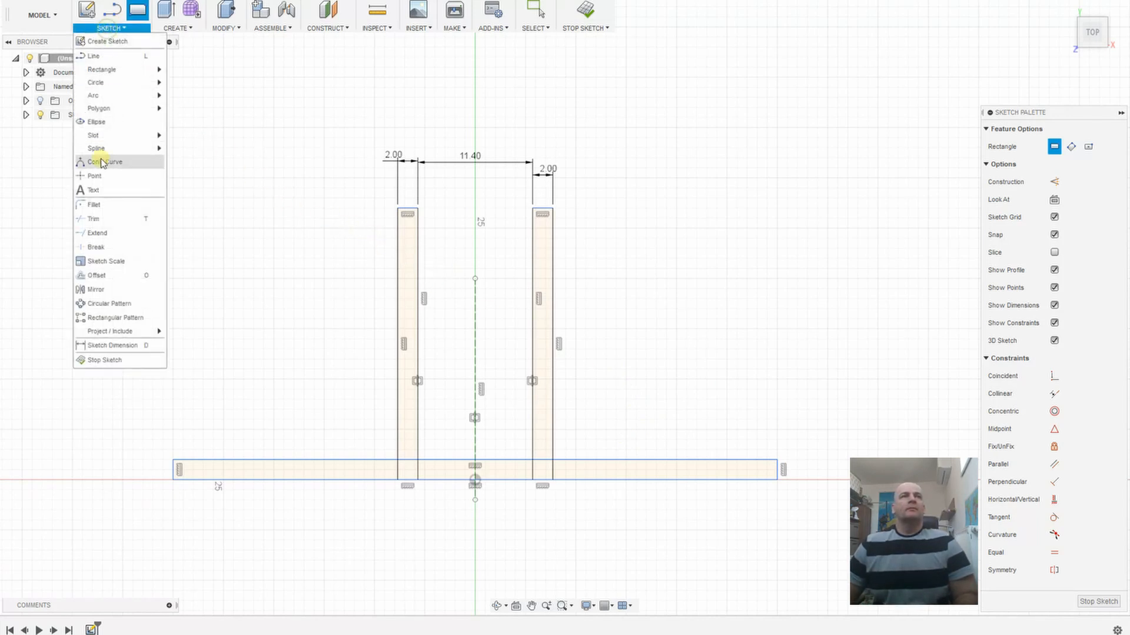
click(96, 213)
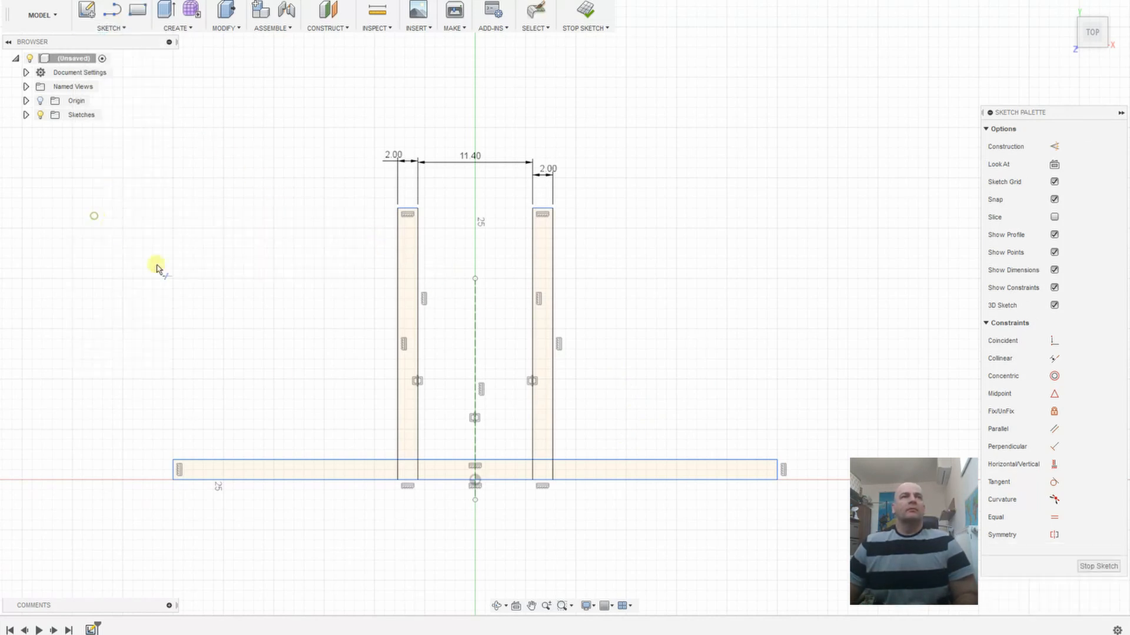
click(410, 460)
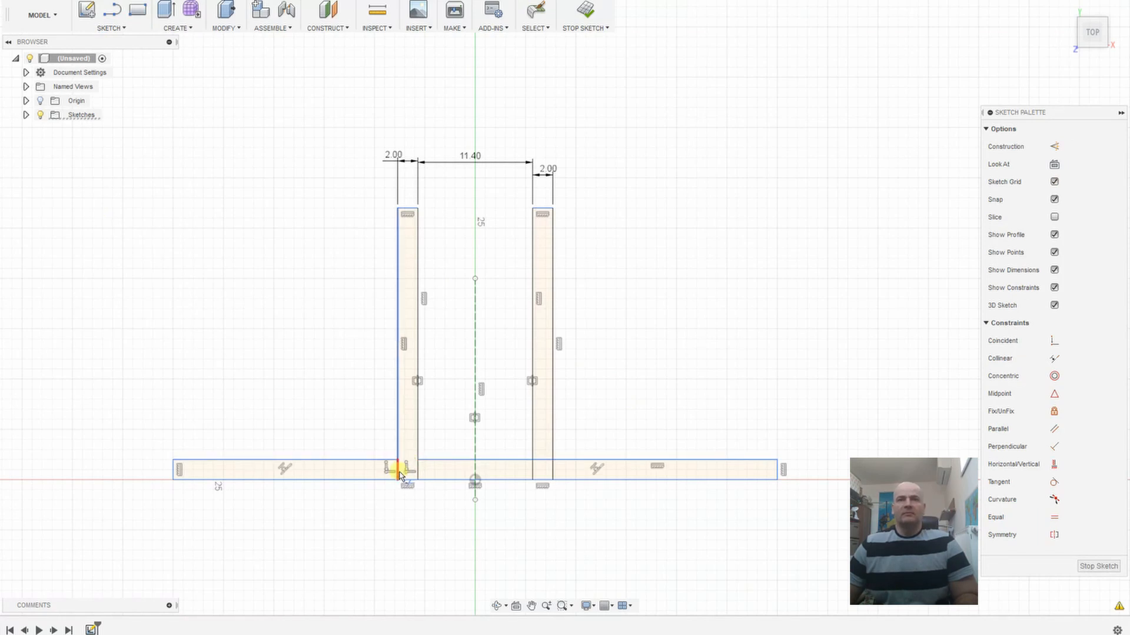
click(398, 472)
click(412, 469)
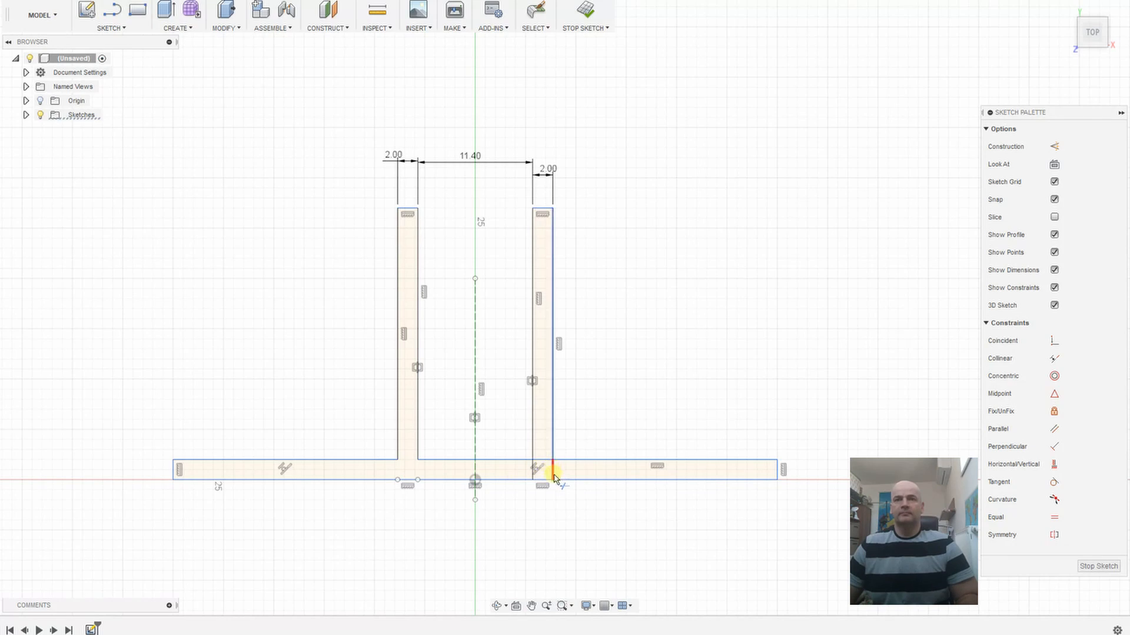
click(553, 472)
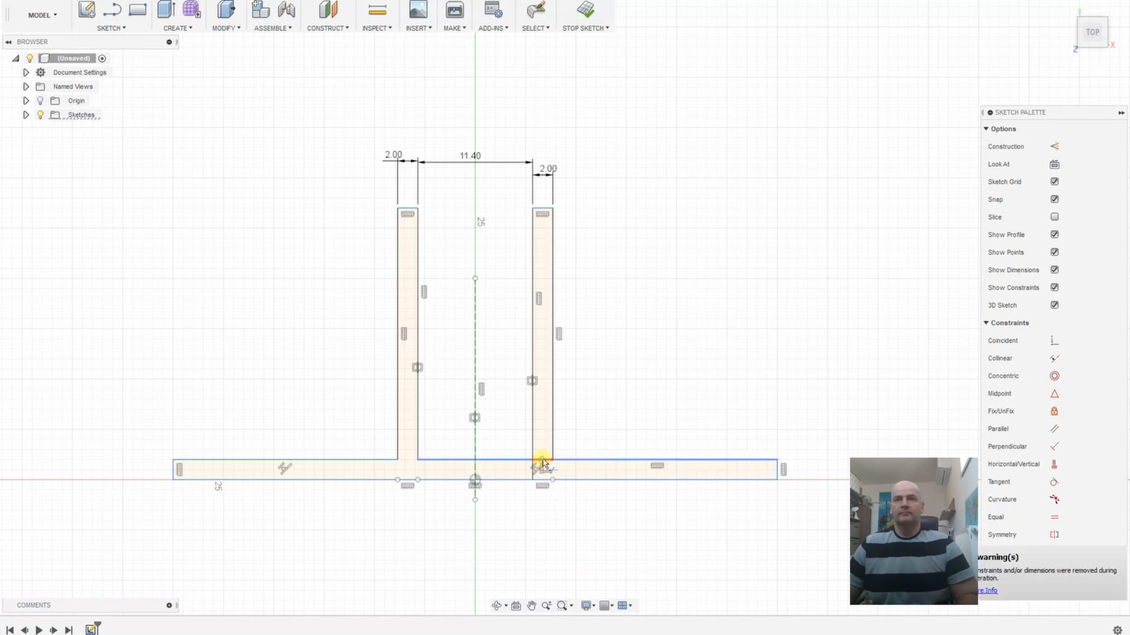
click(532, 470)
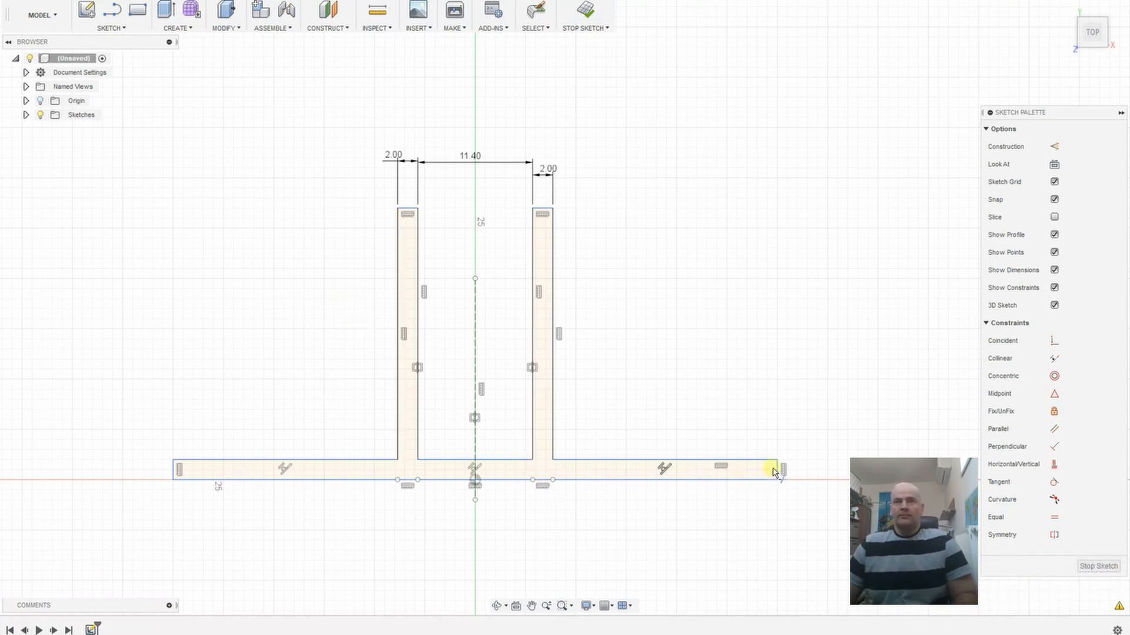
- Fillet both upper outer corners of the long base with a 1 mm radius
click(120, 28)
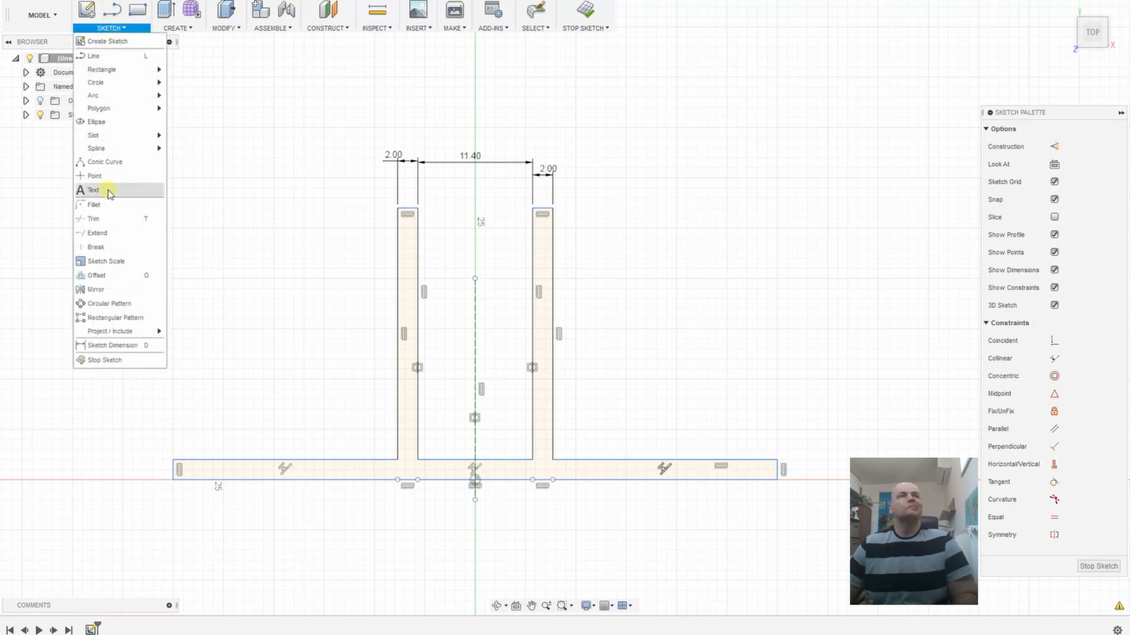
click(92, 205)
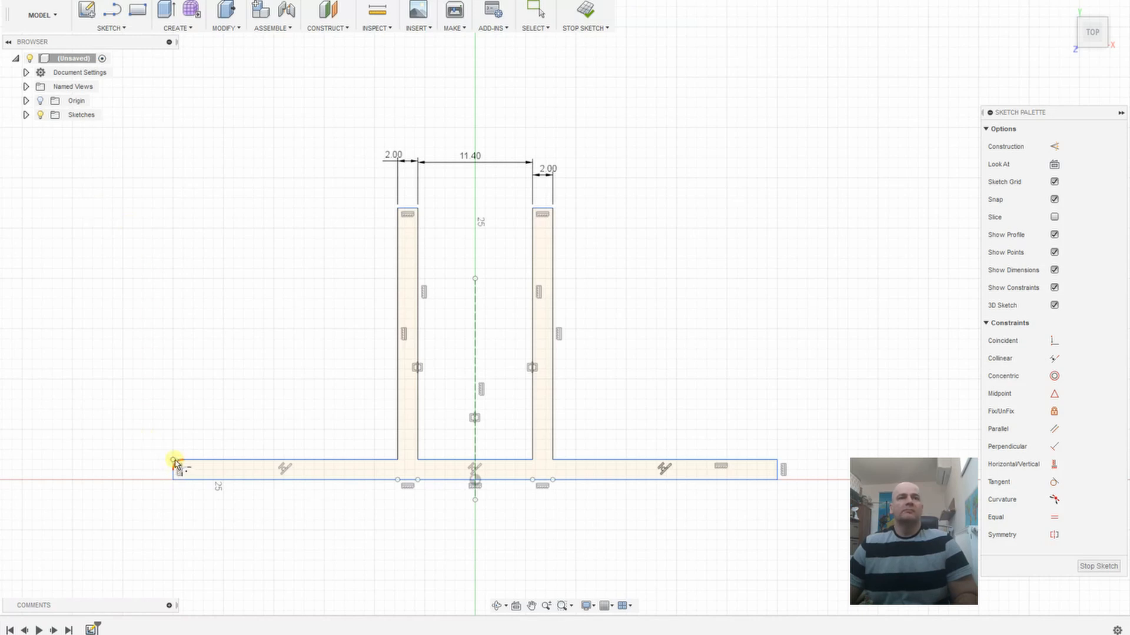
click(174, 460)
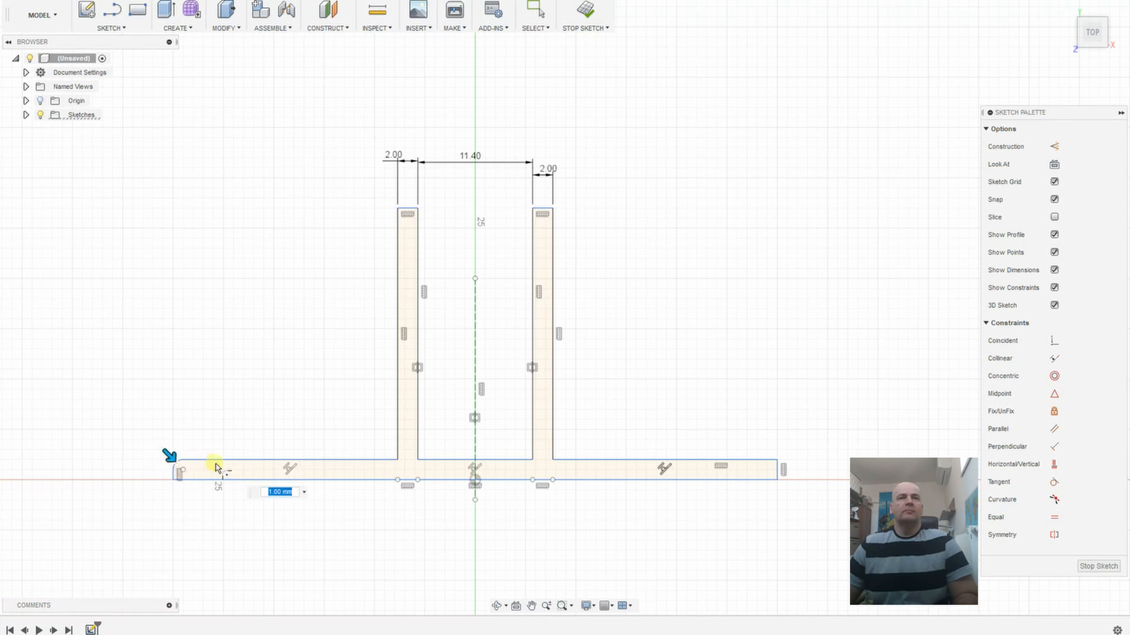
key(Return)
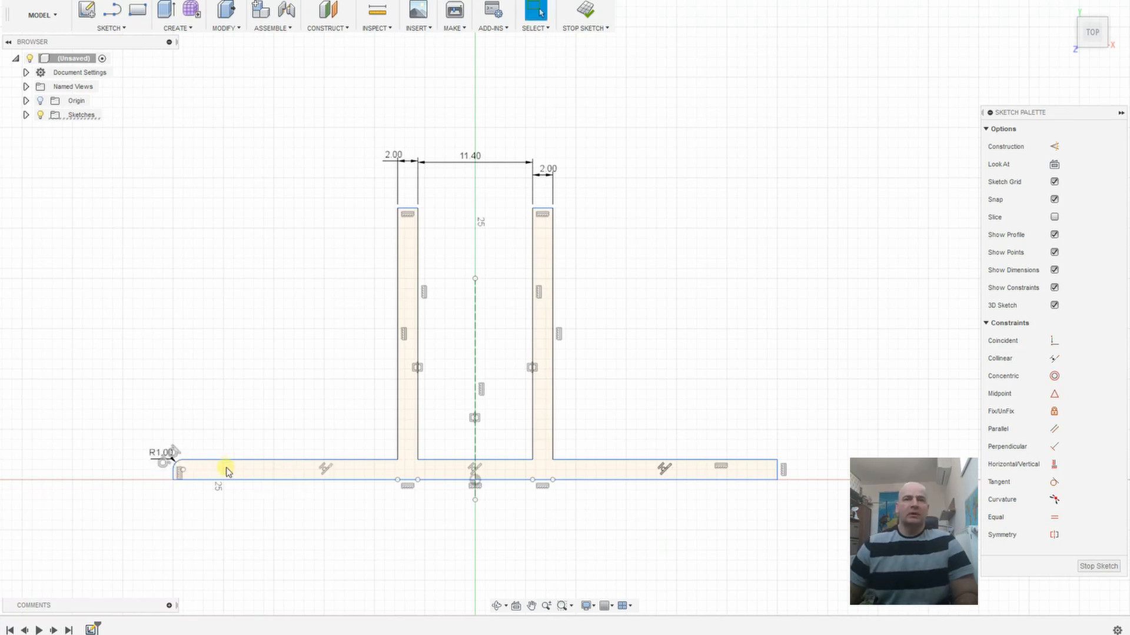
right_click(778, 465)
click(821, 407)
click(777, 465)
key(Return)
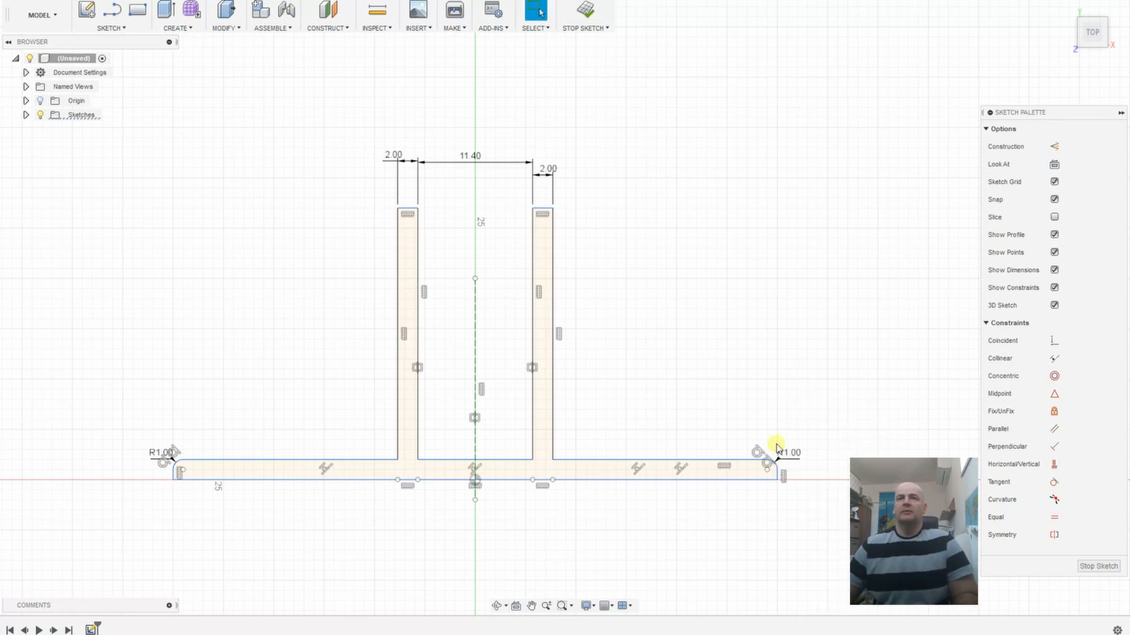
- Fillet the outer corners where the two uprights meet the base with a 5 mm radius
click(553, 462)
right_click(553, 461)
click(582, 466)
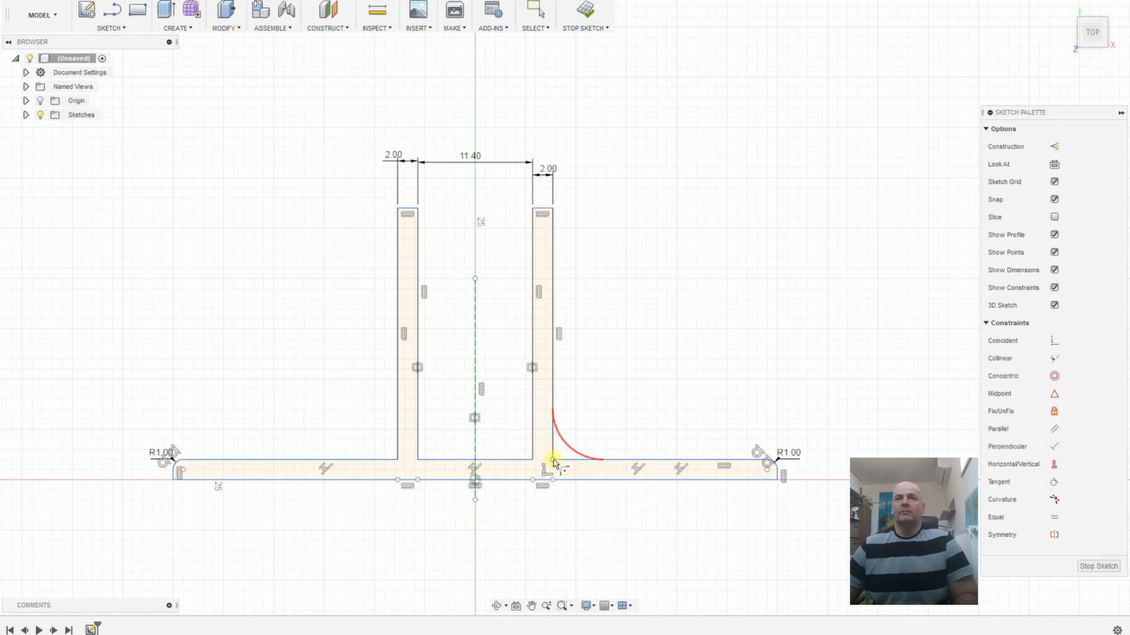
click(553, 462)
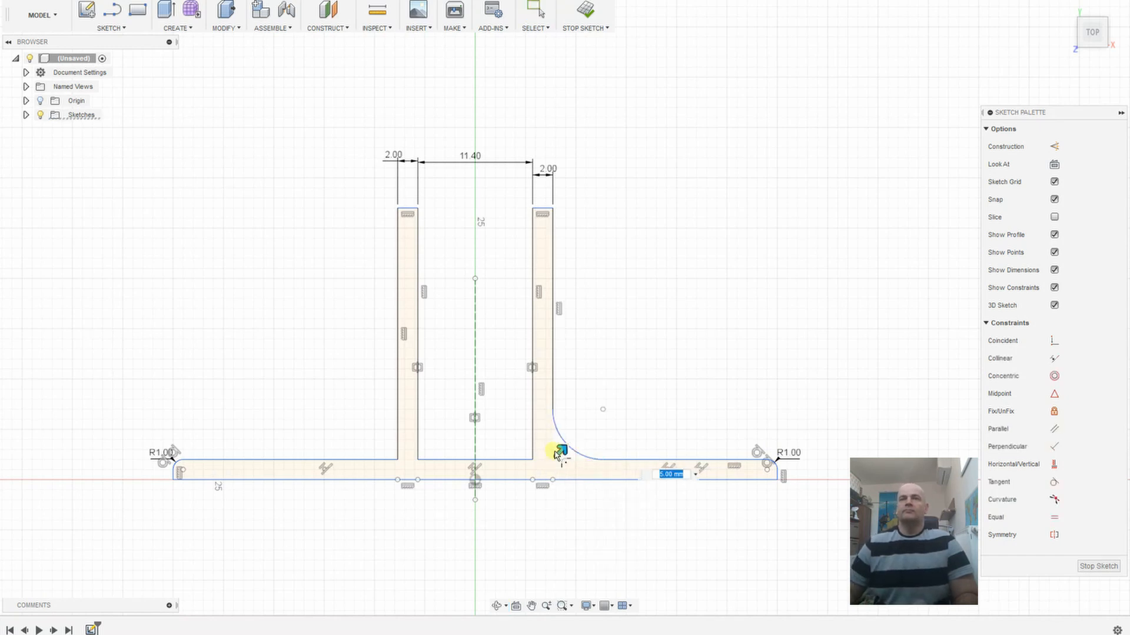
key(Return)
key(Escape)
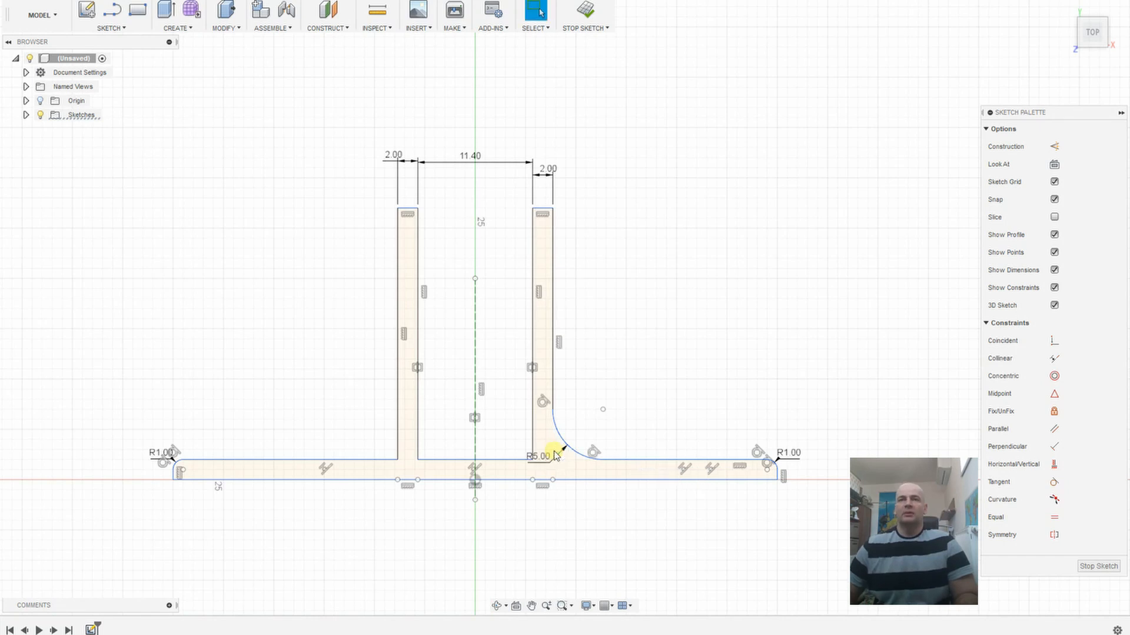
right_click(387, 448)
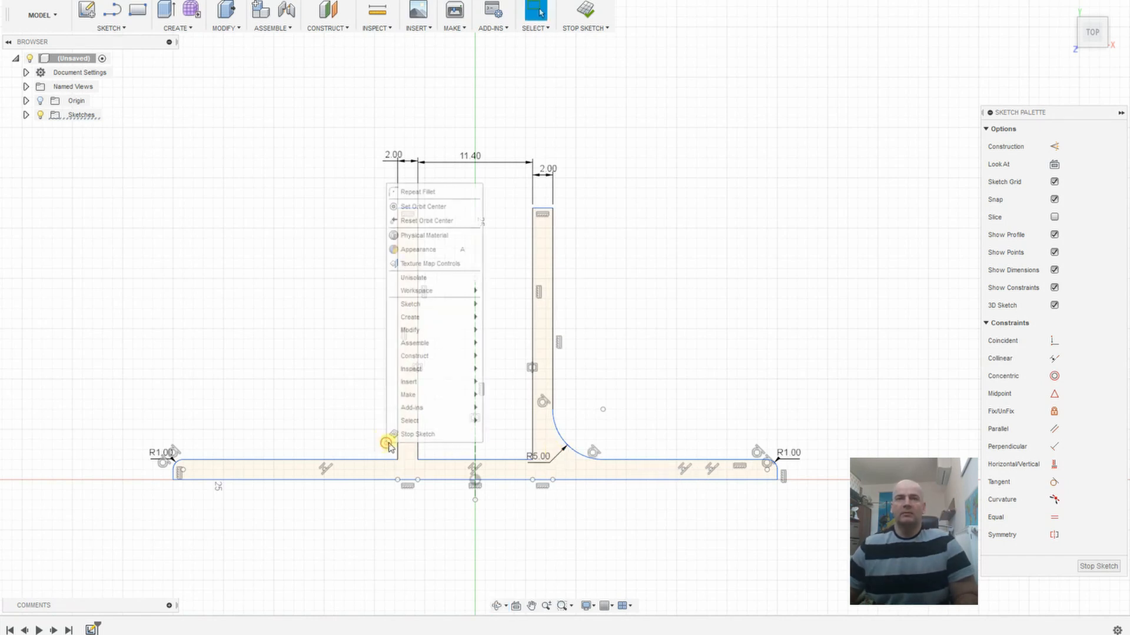
click(403, 204)
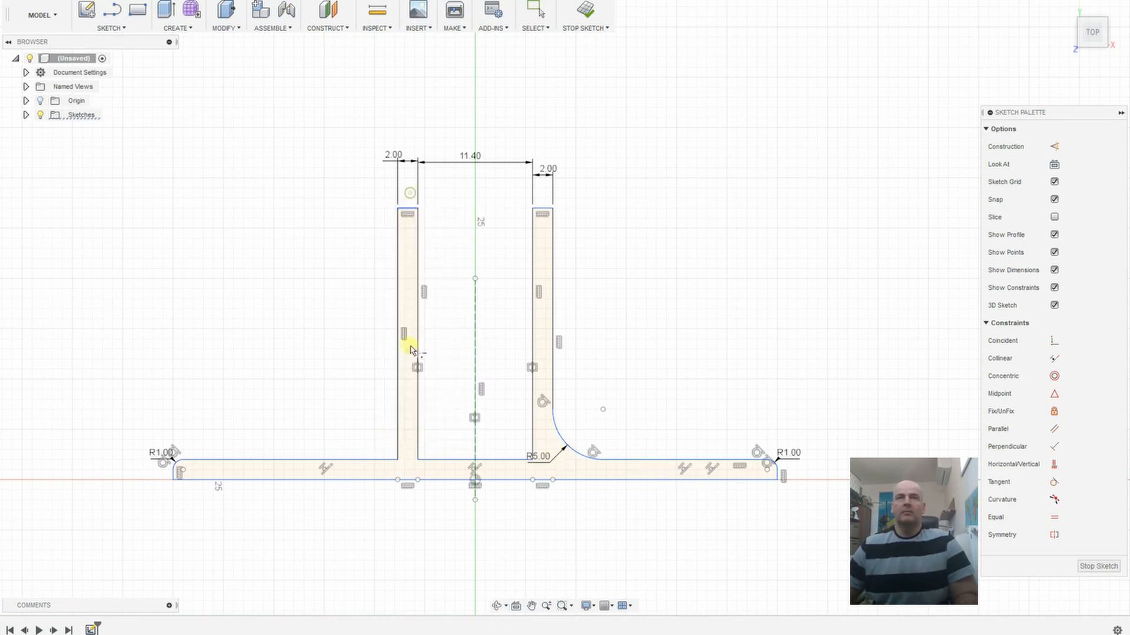
click(400, 463)
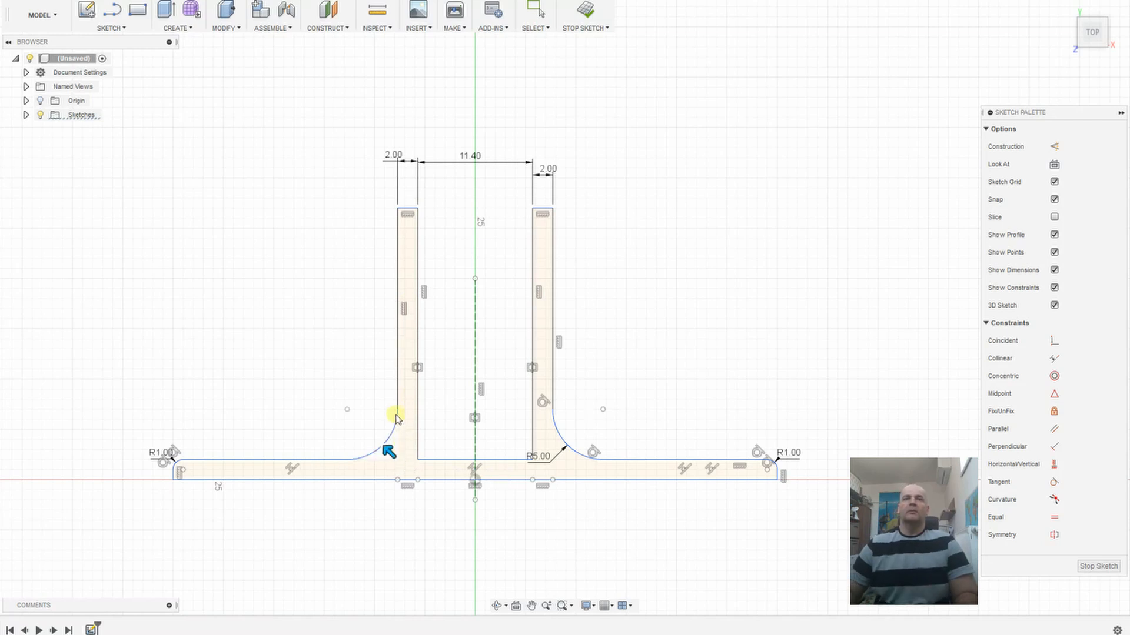
key(Return)
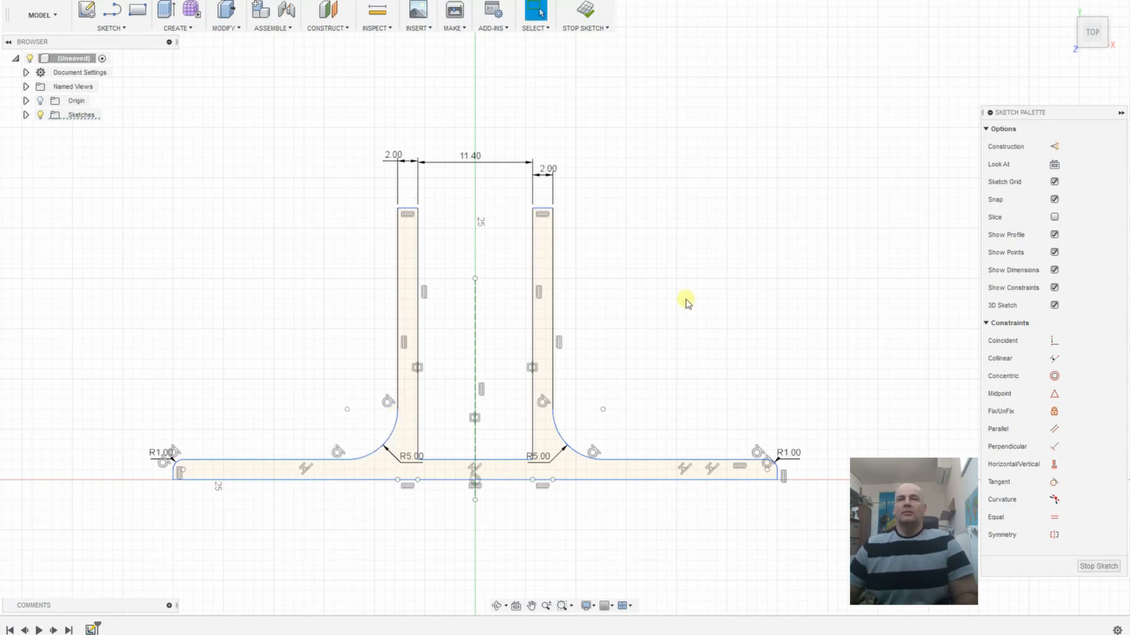
- Finish the sketch and extrude the merged profile 6 mm as a new body
shift+middle_drag(682, 307, 655, 335)
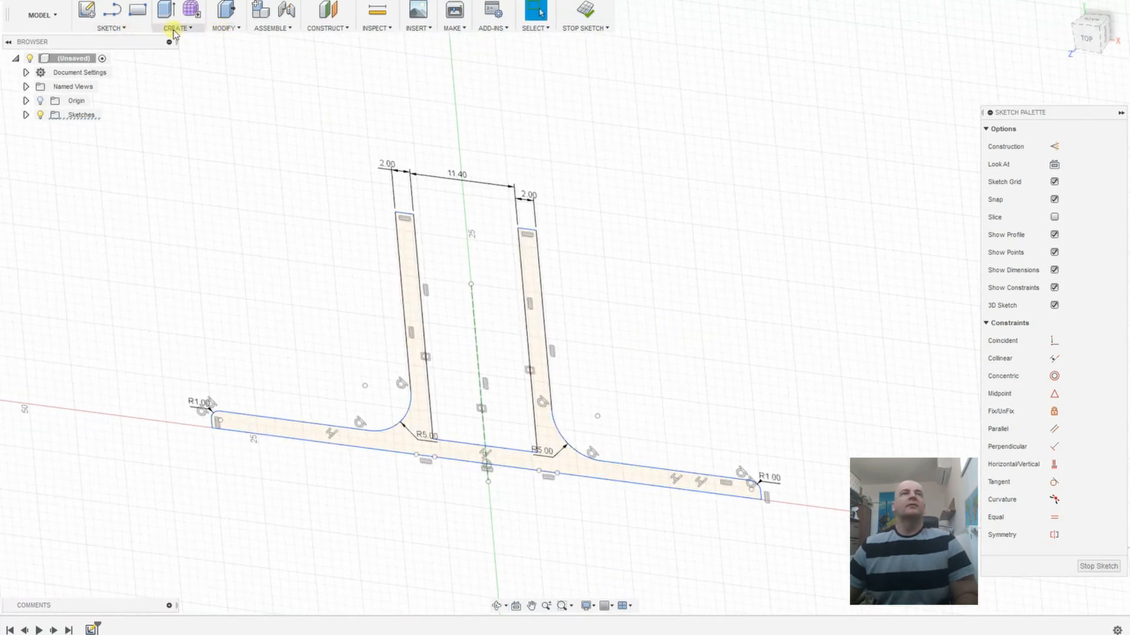
click(585, 12)
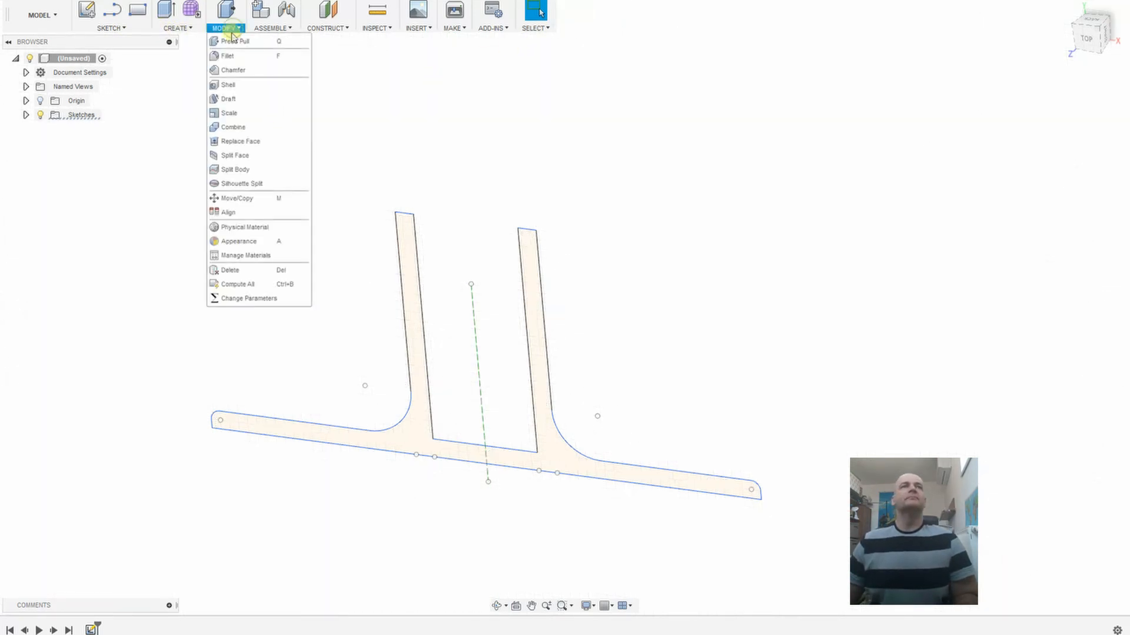
click(170, 31)
click(172, 71)
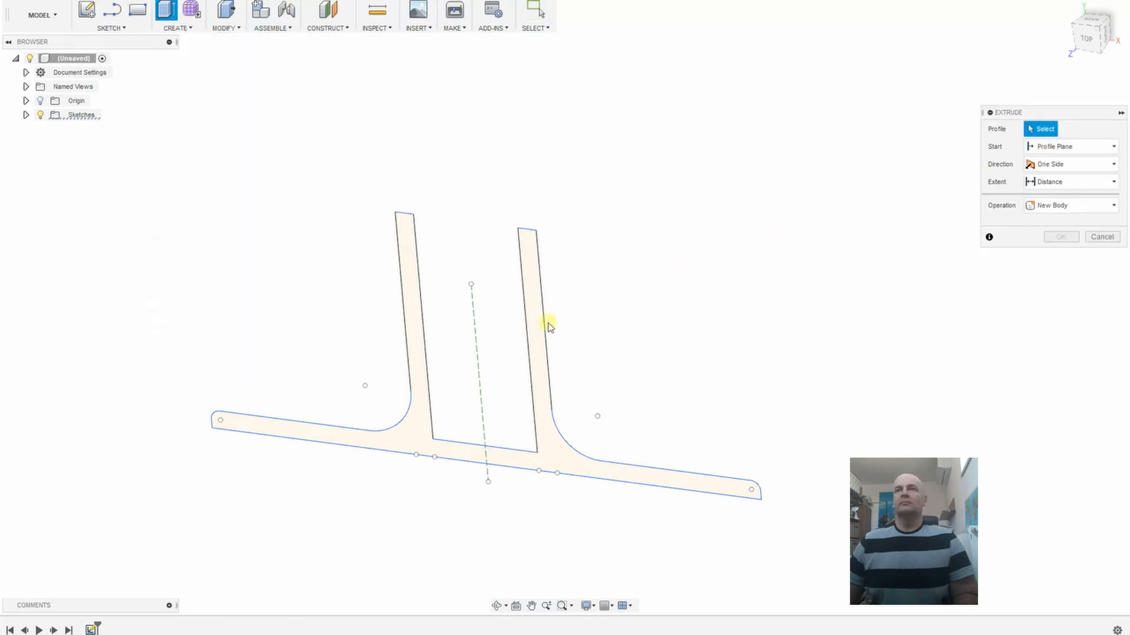
click(533, 328)
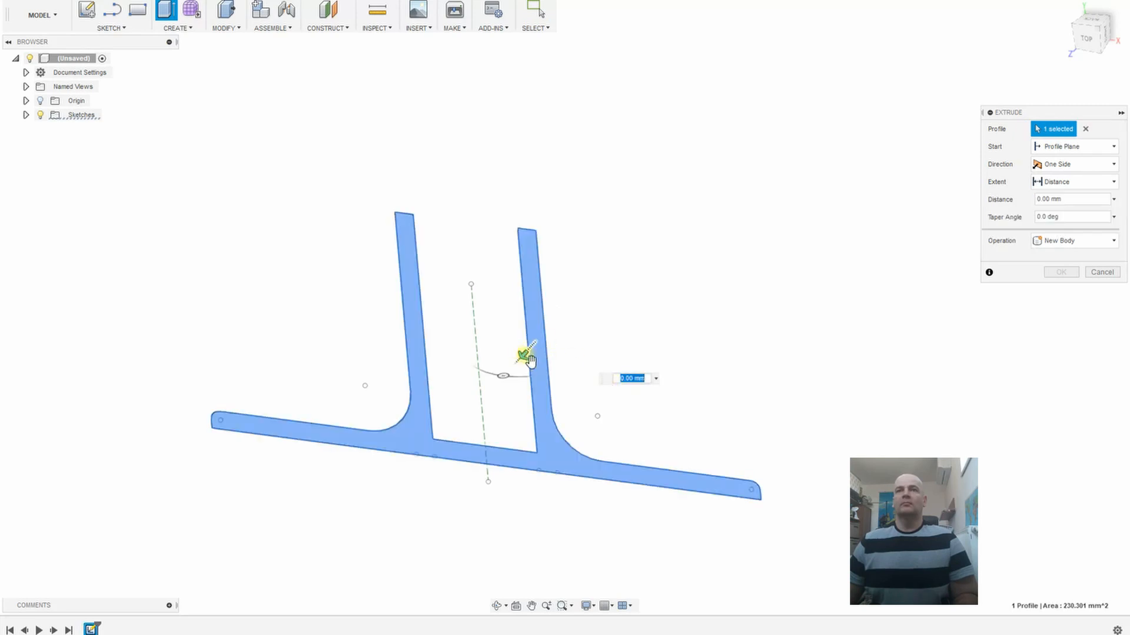
key(Return)
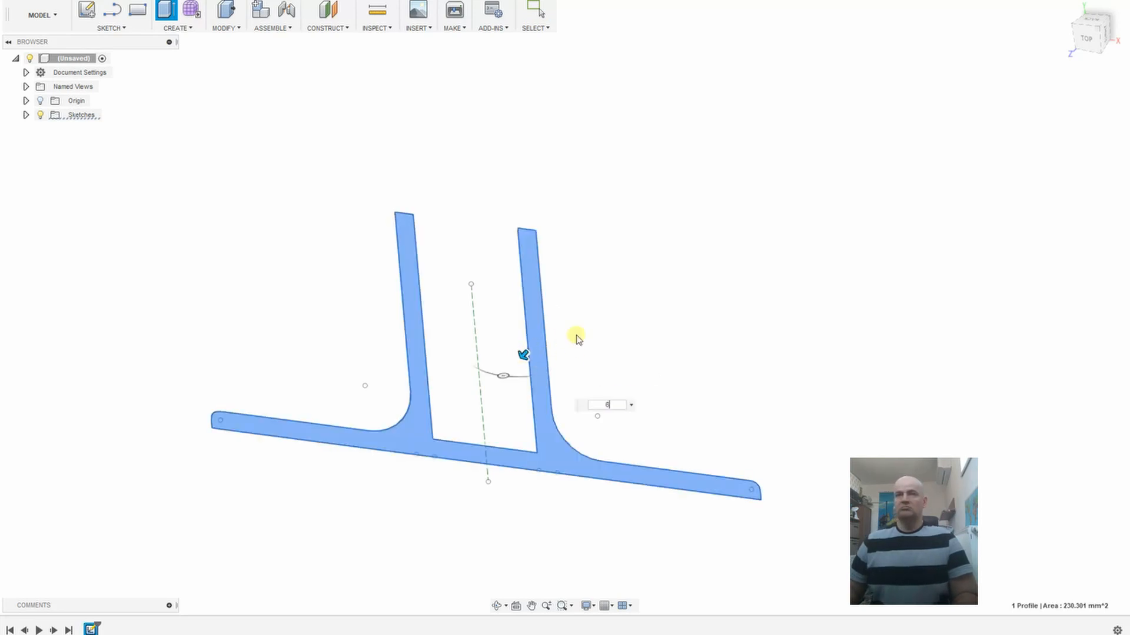
middle_drag(620, 365, 656, 328)
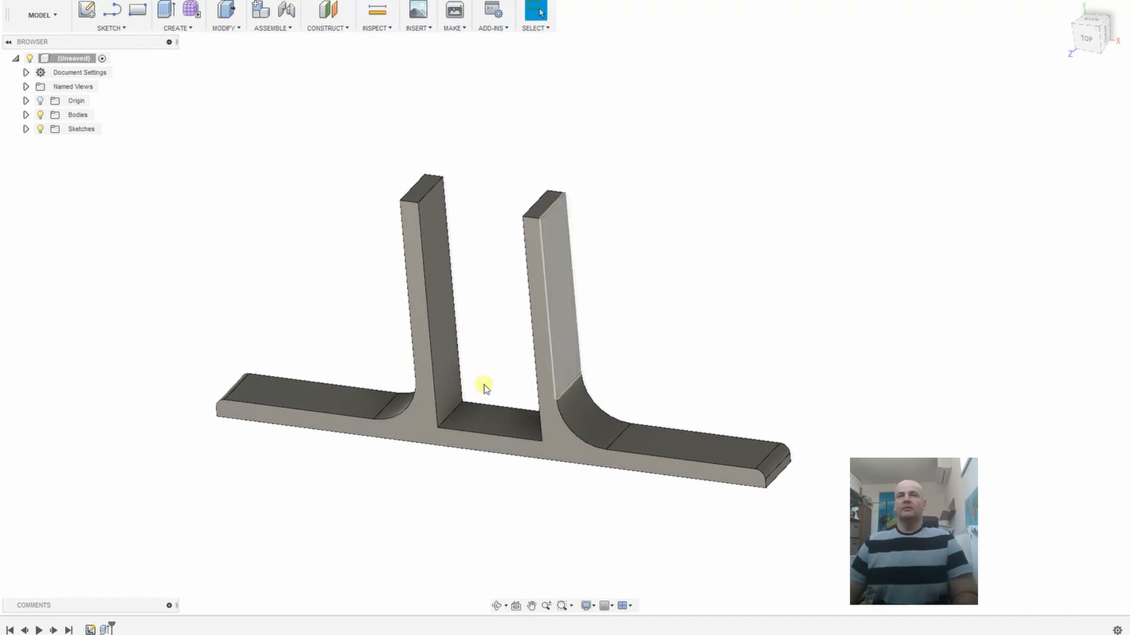
- Export the body for 3D printing as the STL file digit_frame, with sending to the print utility turned off
shift+middle_drag(488, 363, 524, 377)
click(463, 30)
click(465, 39)
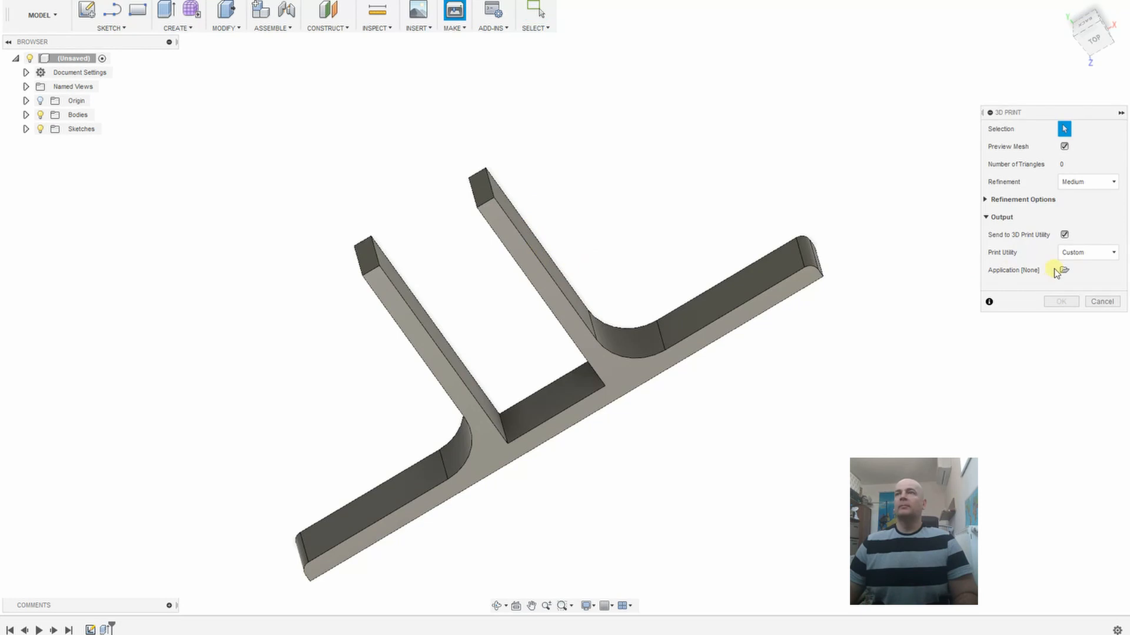
click(1064, 235)
click(764, 274)
click(1062, 267)
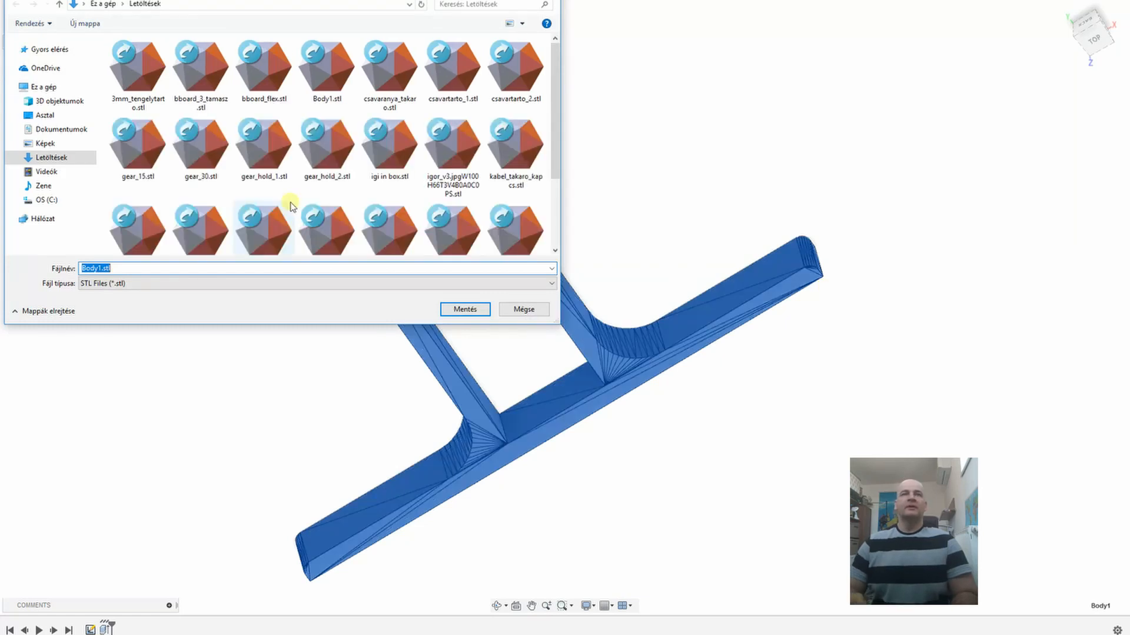
text(digit_)
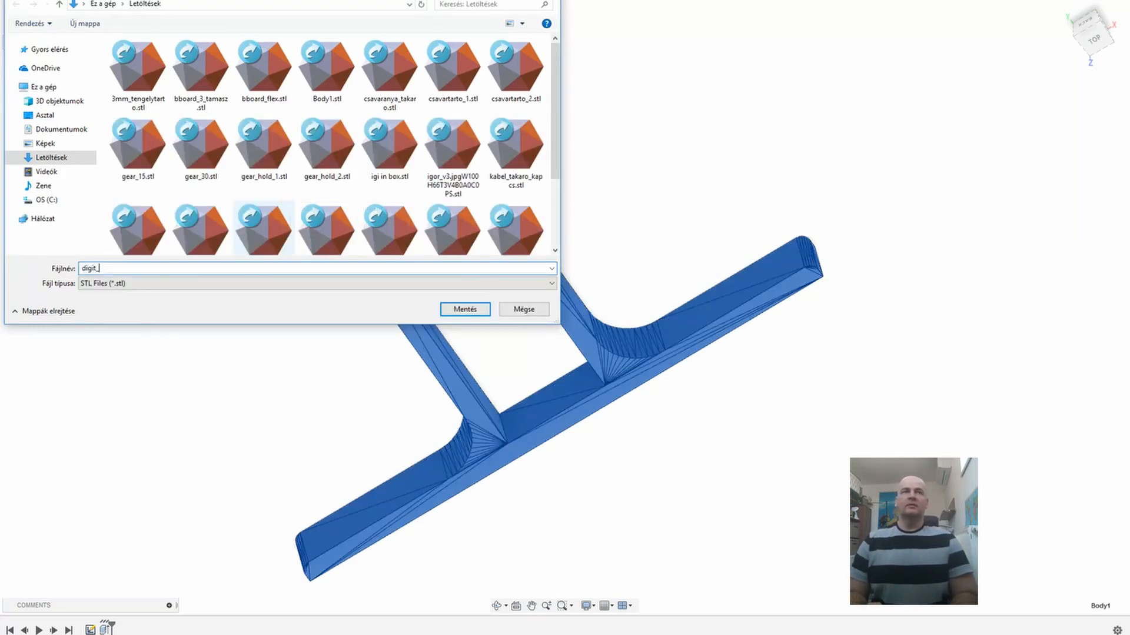
text(frame)
key(Return)
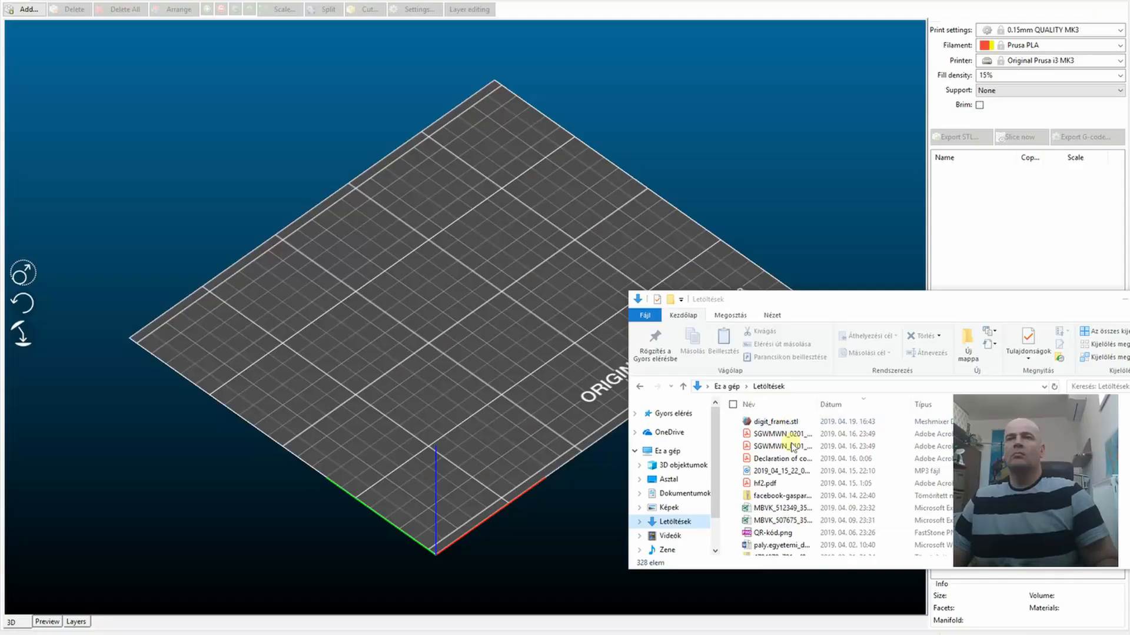
- Load digit_frame.stl from the downloads folder onto the print bed in the Prusa slicer and inspect it from several angles
drag(755, 424, 537, 341)
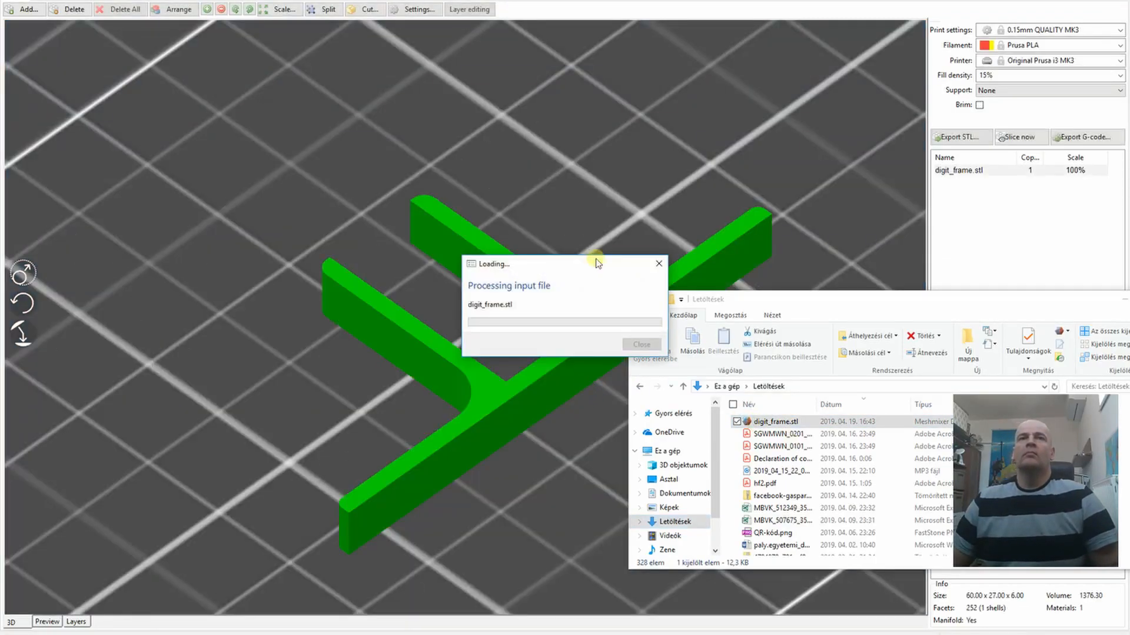
drag(673, 351, 623, 359)
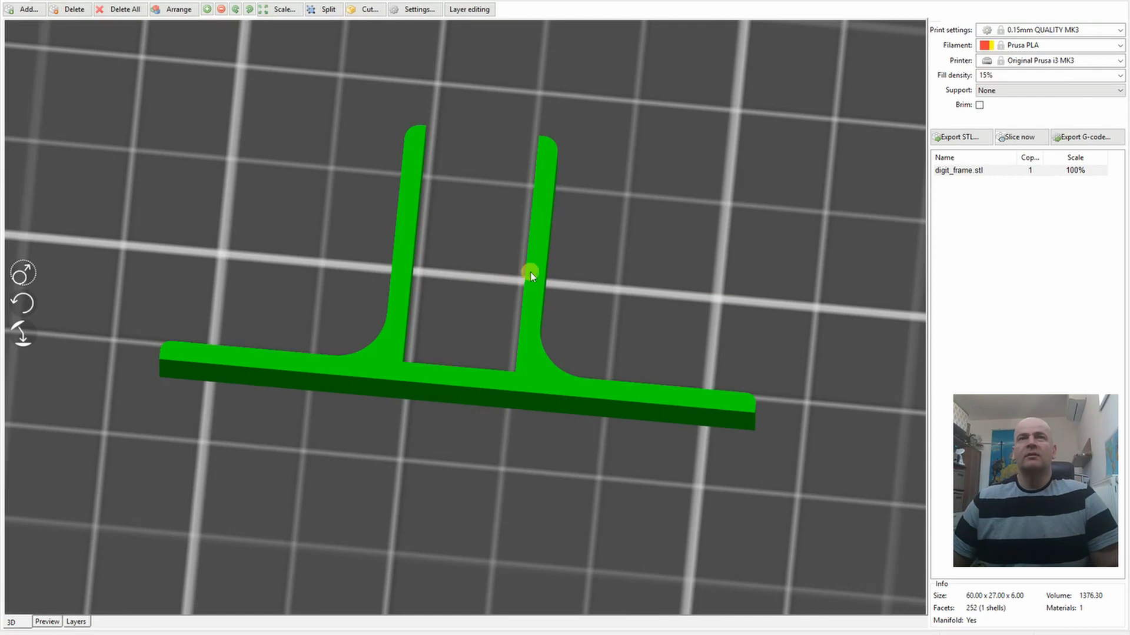
drag(479, 179, 435, 231)
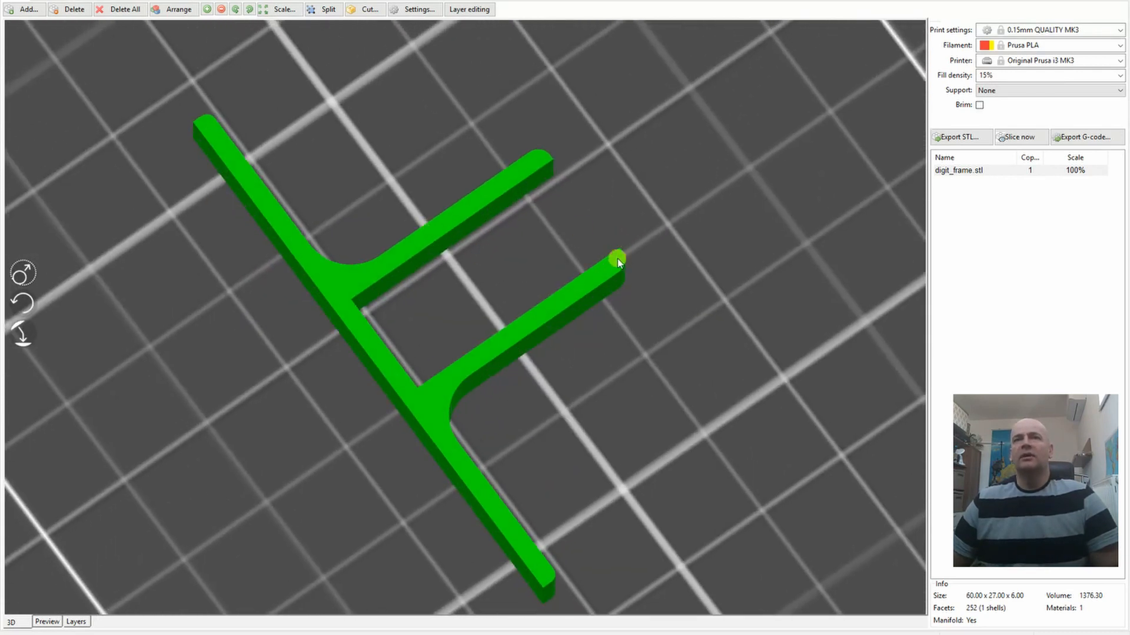
drag(790, 432, 475, 398)
right_drag(504, 369, 469, 332)
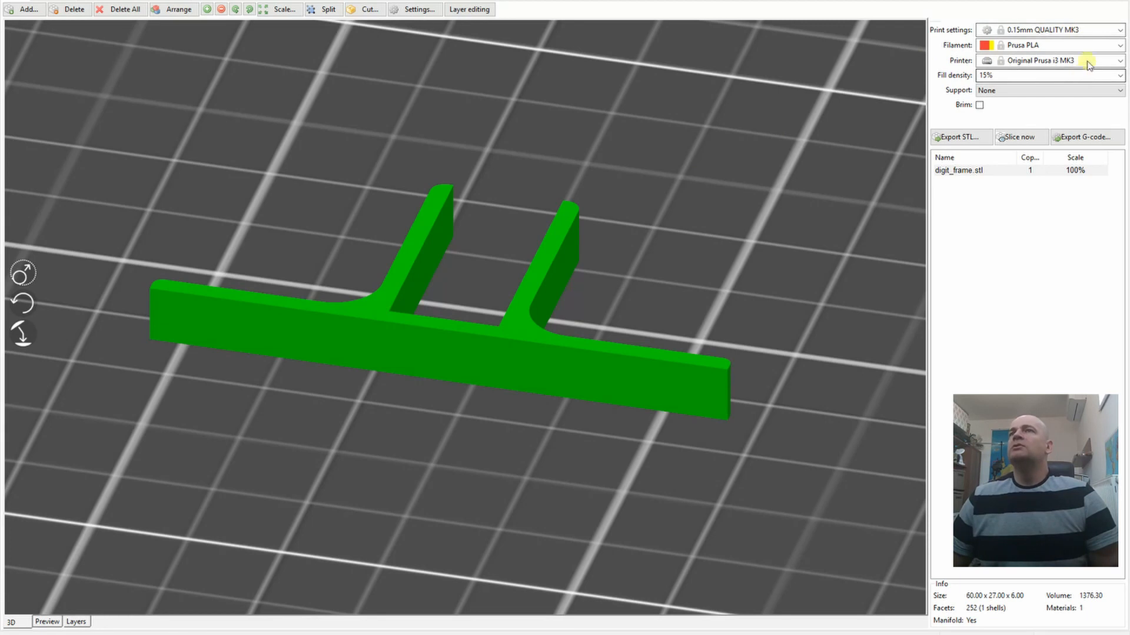
- Review the available print quality presets, keep 0.15mm QUALITY MK3, and examine the sliced layers of the part in the preview
click(1120, 30)
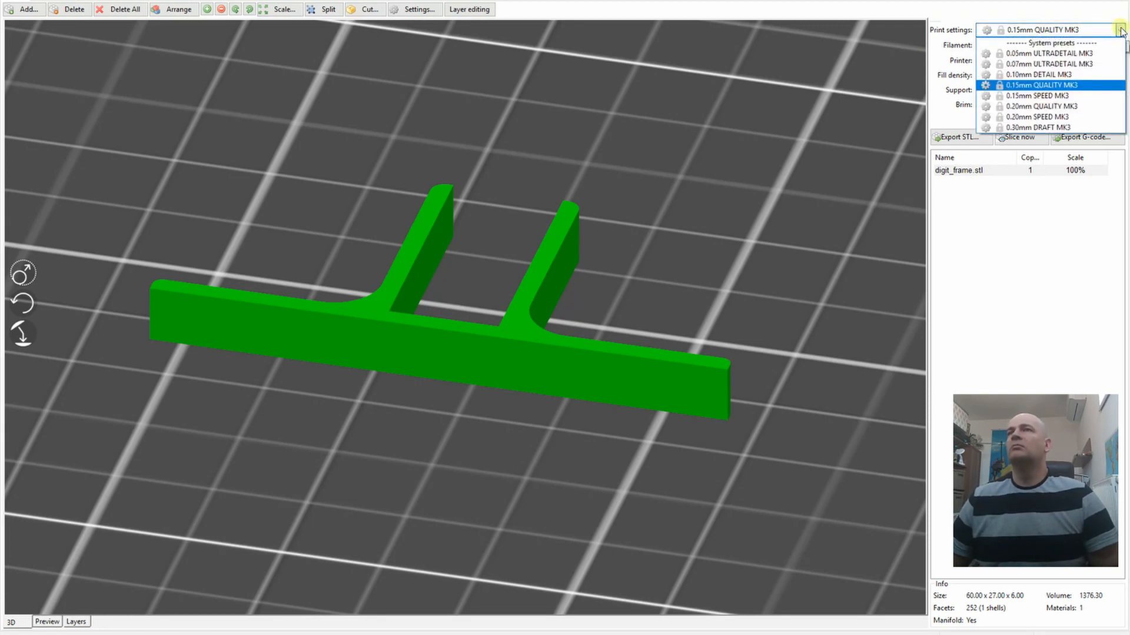
click(1120, 30)
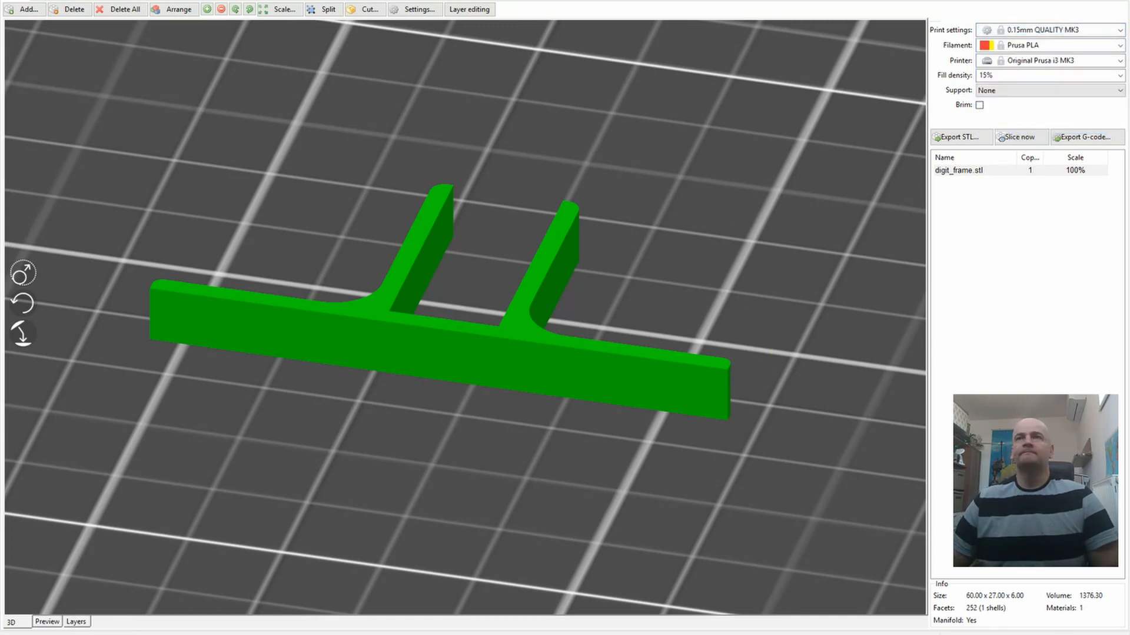
click(42, 622)
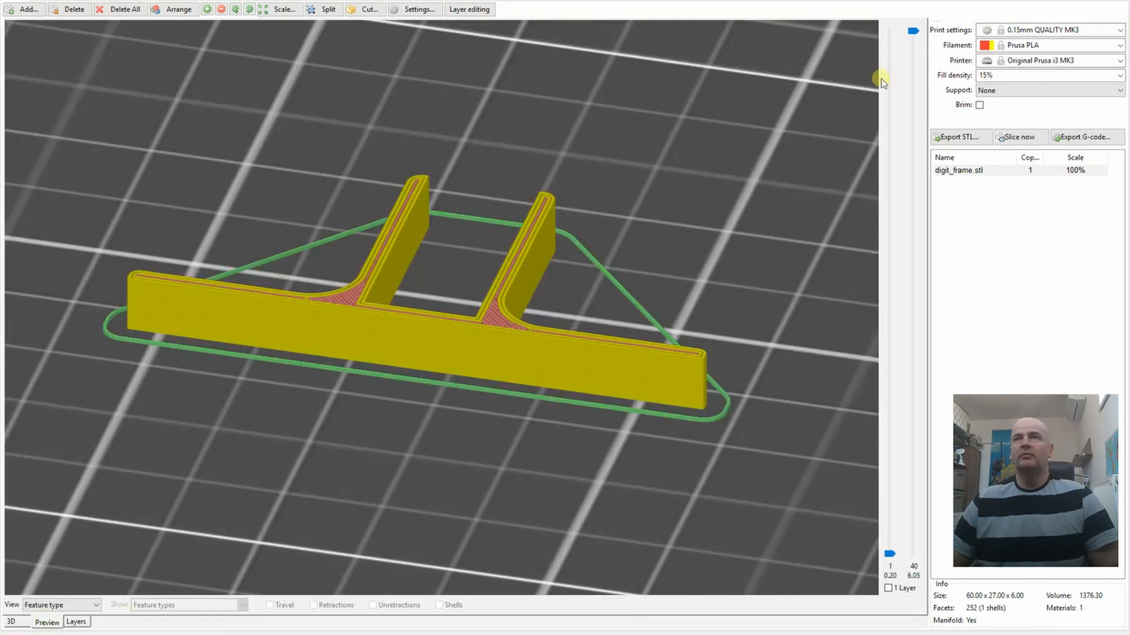
drag(909, 37, 865, 19)
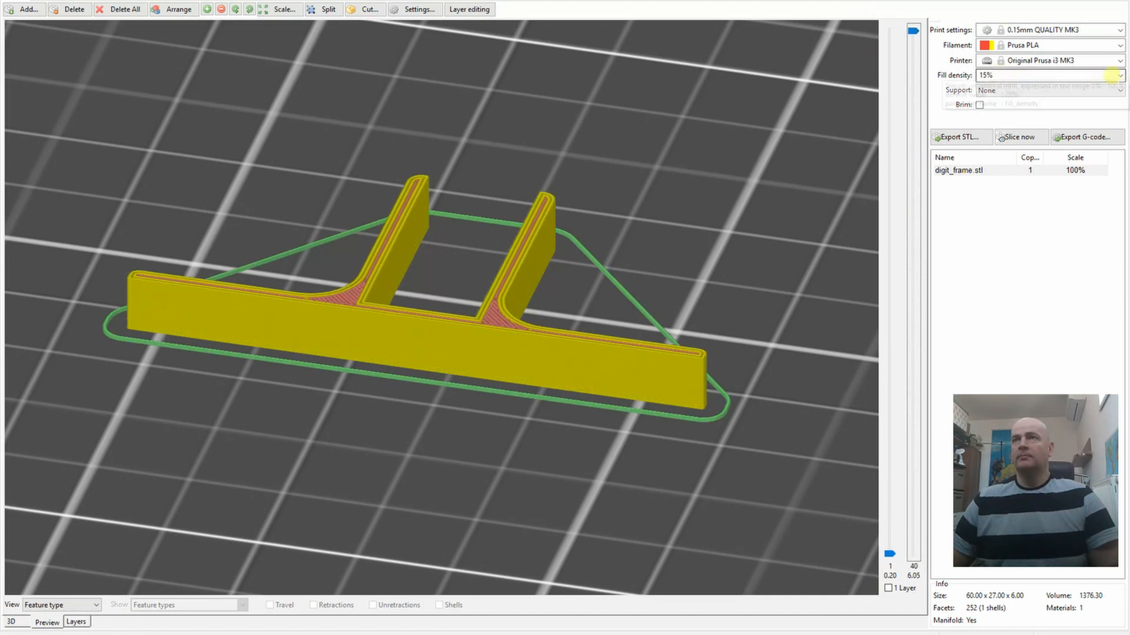
- Set the fill density to 40% and slice the part again
click(1120, 75)
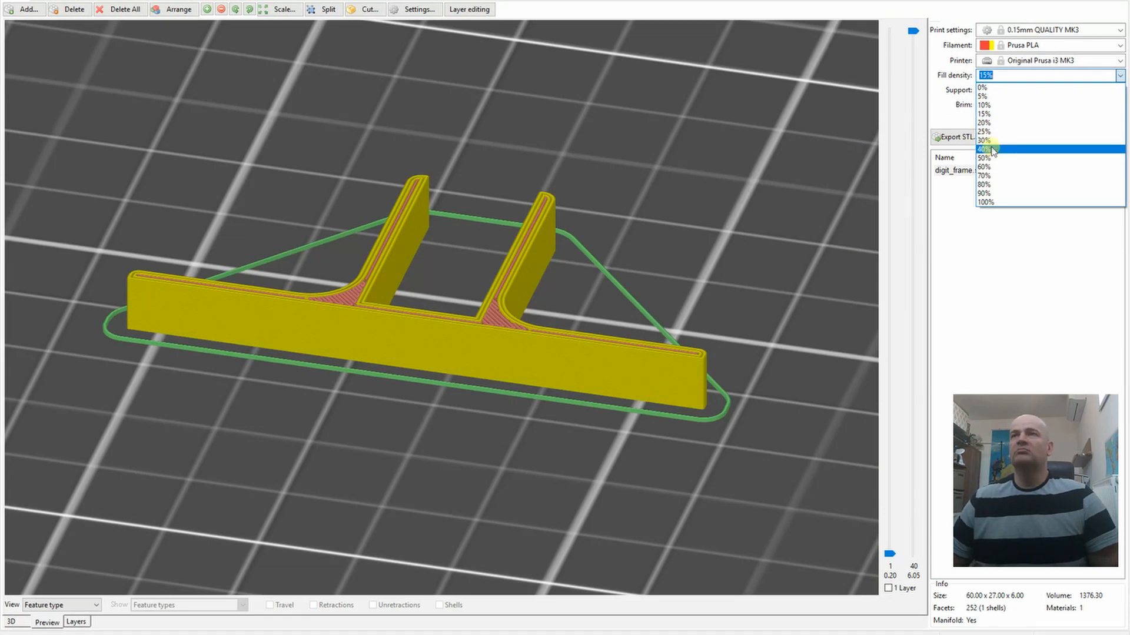
click(993, 149)
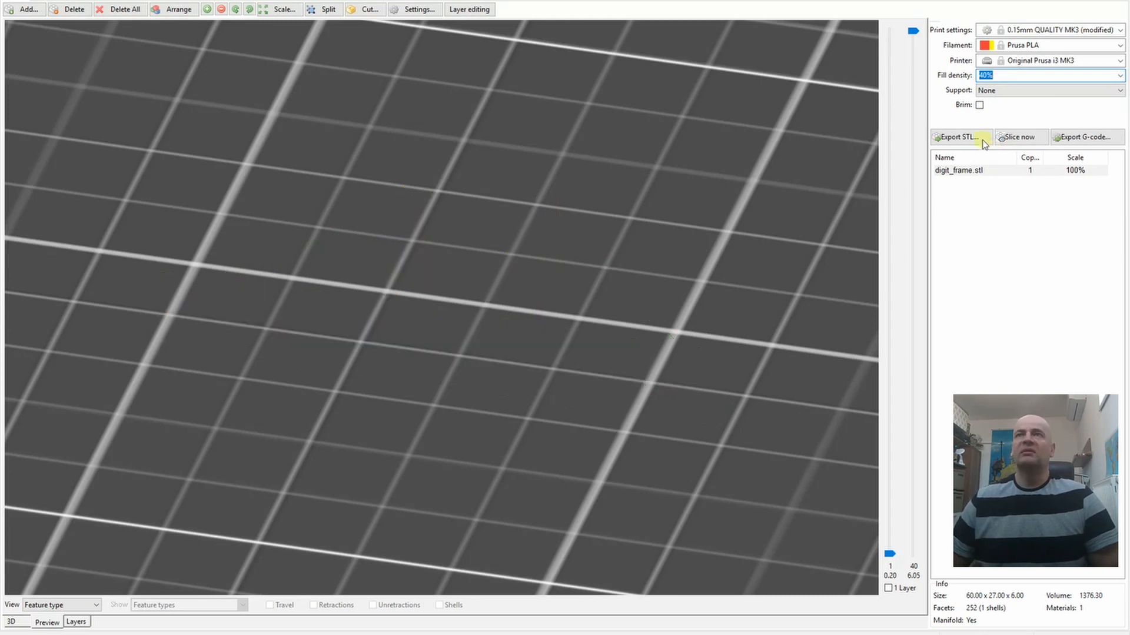
click(1016, 139)
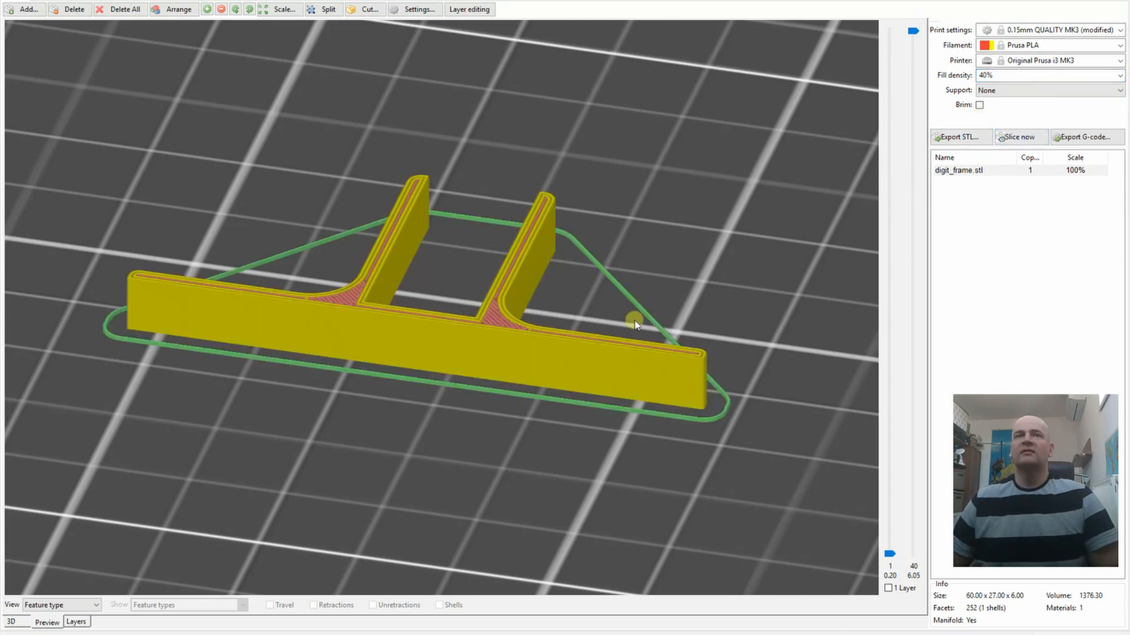
- Check the resliced layers and export the G-code as digit_frame_0.15mm_PLA_MK3.gcode in the g_codes folder
drag(915, 32, 857, 13)
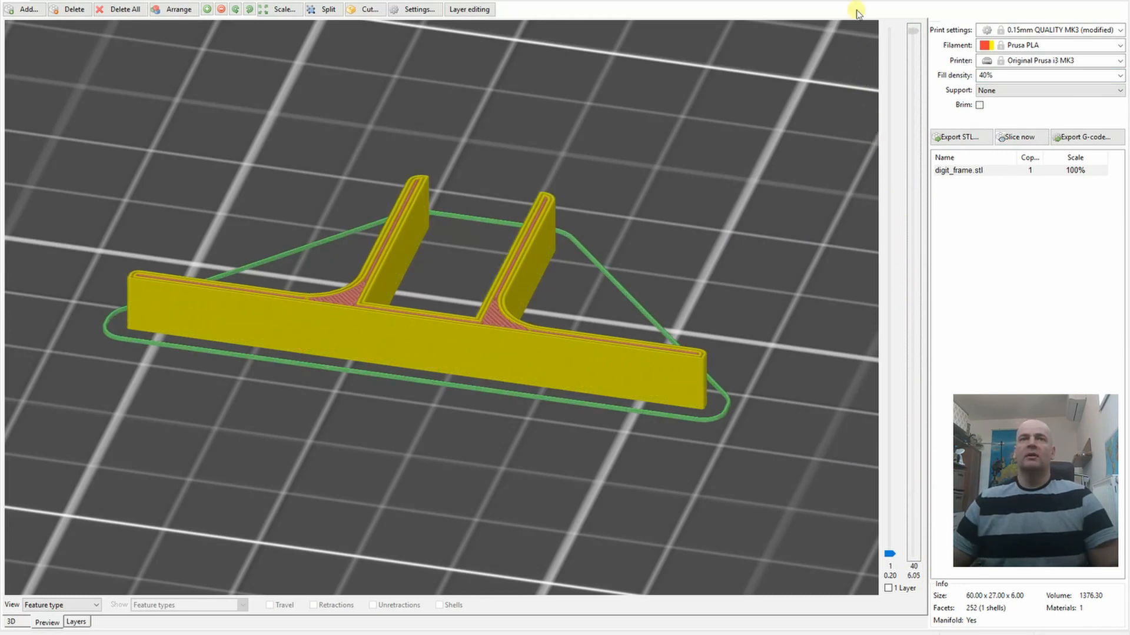
click(1088, 137)
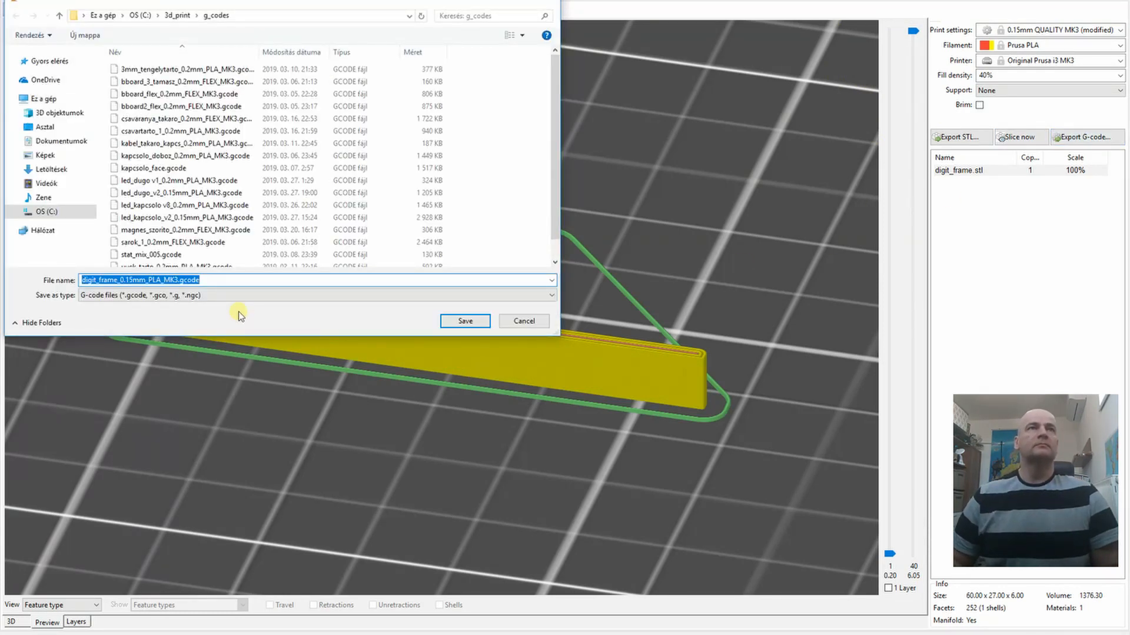
key(Return)
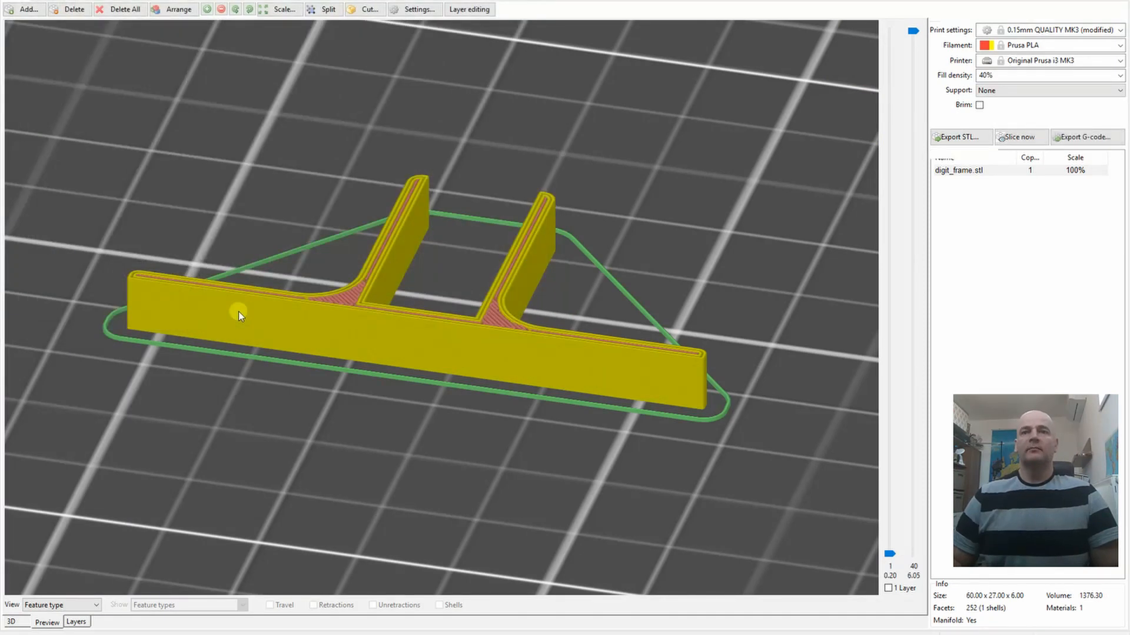